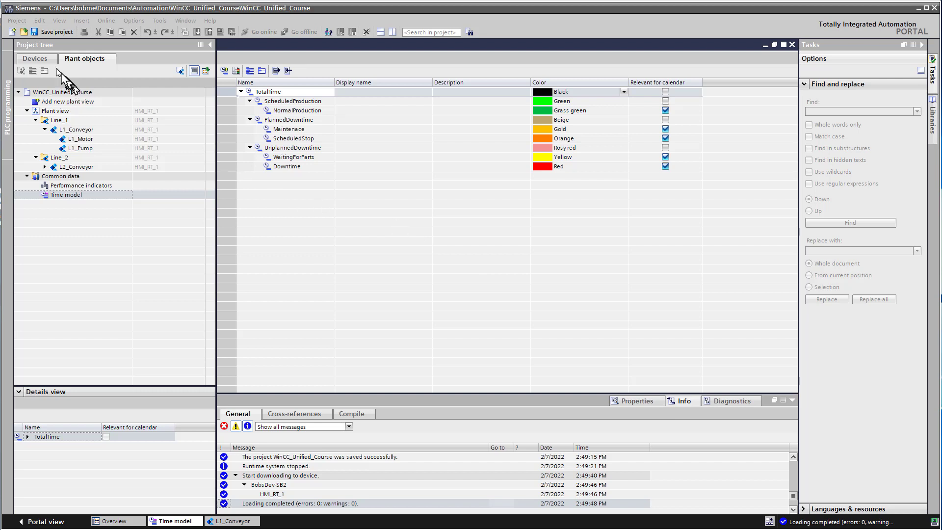
Open the PI Shift Calendar screen and place a tall Plant overview control near its top-left.
{"action": "left_click", "coordinate": [35, 58]}
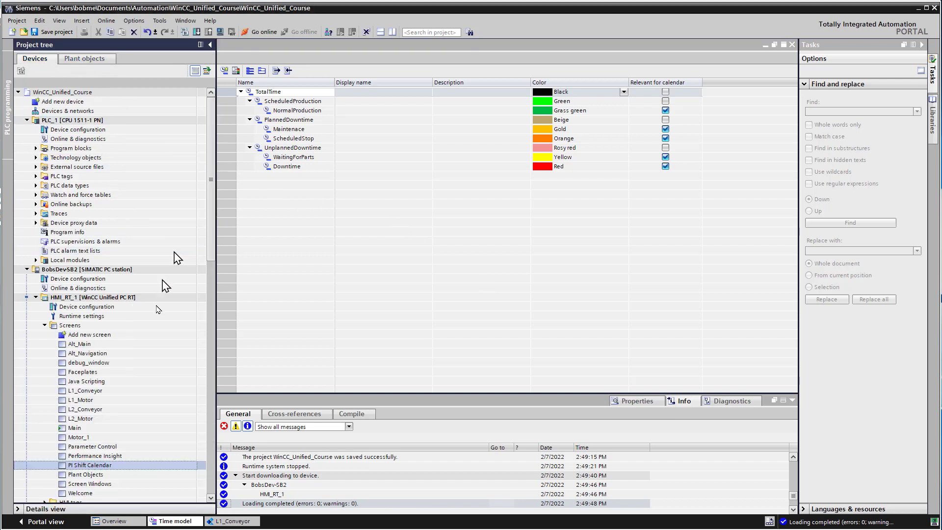
{"action": "double_click", "coordinate": [89, 466]}
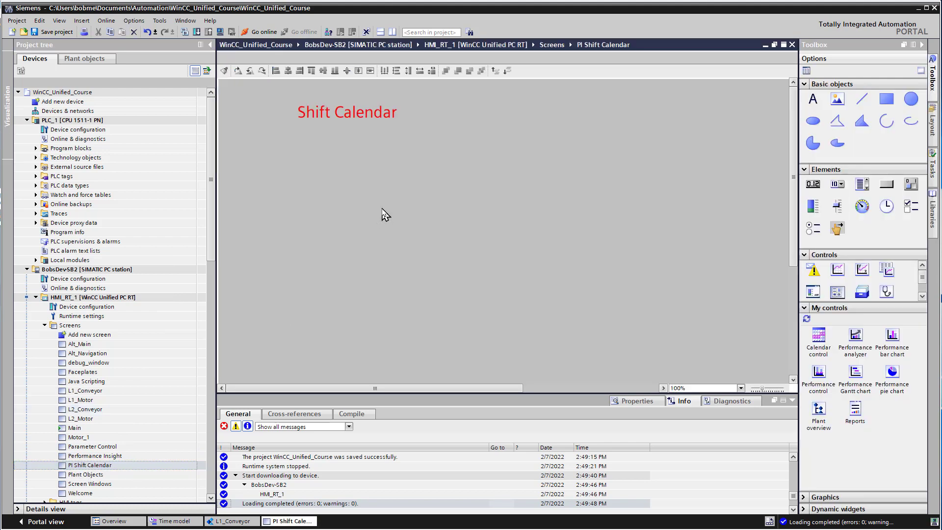
{"action": "left_click", "coordinate": [816, 413]}
{"action": "left_click_drag", "start_coordinate": [816, 416], "coordinate": [237, 128]}
{"action": "left_click_drag", "start_coordinate": [449, 256], "coordinate": [357, 371]}
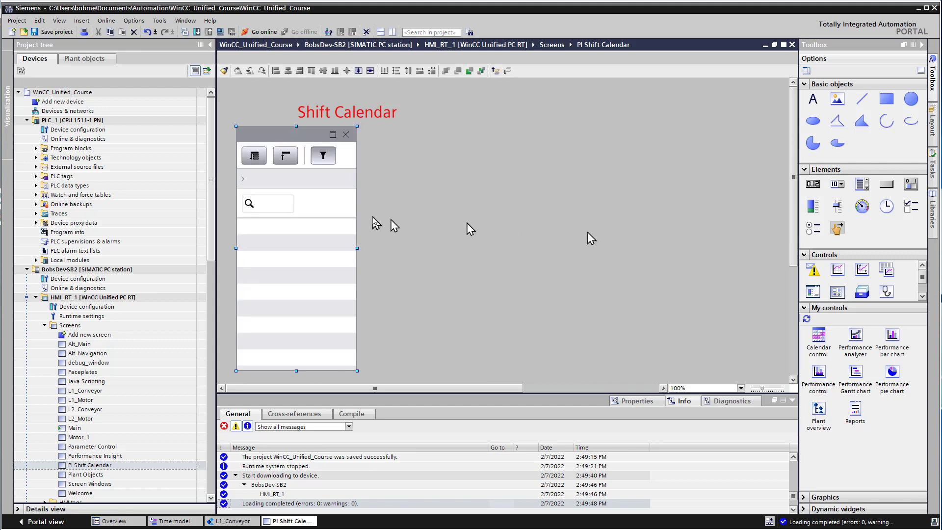
Add a wide Calendar control beside it and lengthen the plant overview to match.
{"action": "left_click", "coordinate": [765, 389]}
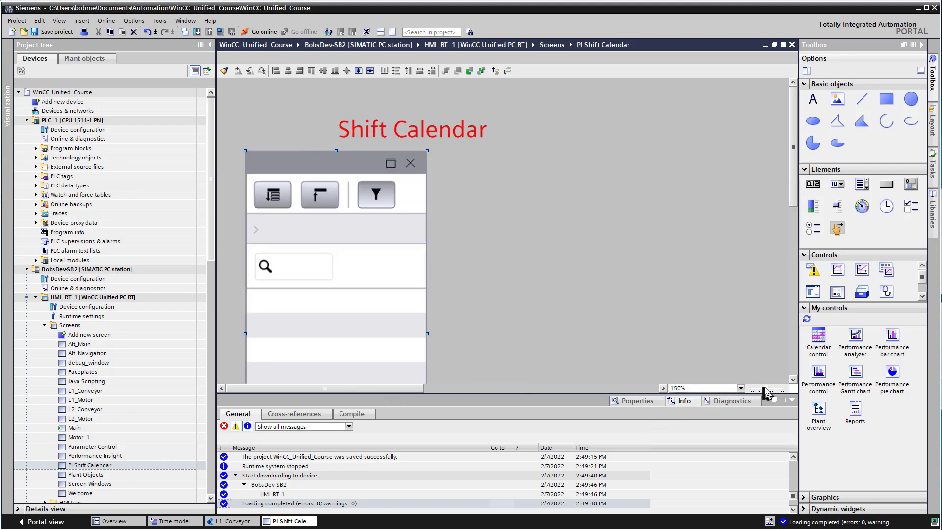
{"action": "left_click_drag", "start_coordinate": [766, 390], "coordinate": [758, 391]}
{"action": "left_click_drag", "start_coordinate": [818, 338], "coordinate": [293, 107]}
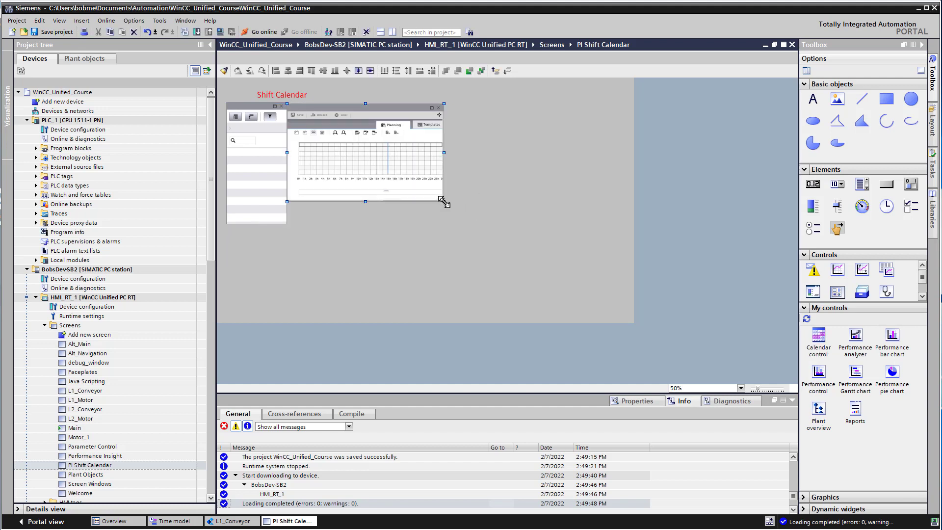
{"action": "left_click_drag", "start_coordinate": [444, 201], "coordinate": [617, 269]}
{"action": "left_click", "coordinate": [252, 189]}
{"action": "left_click_drag", "start_coordinate": [255, 224], "coordinate": [256, 267]}
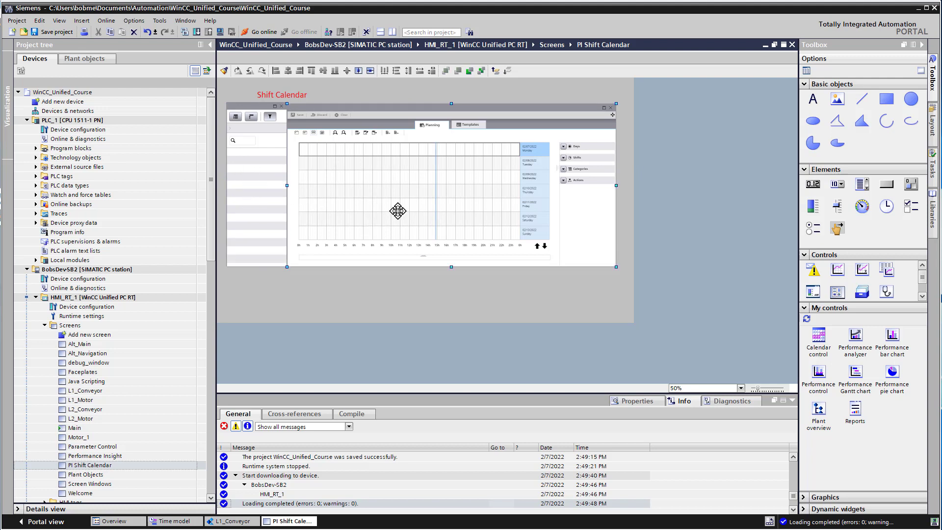
Bring up Plant overview_1's properties at its Companion control list, widening the editor.
{"action": "double_click", "coordinate": [397, 211]}
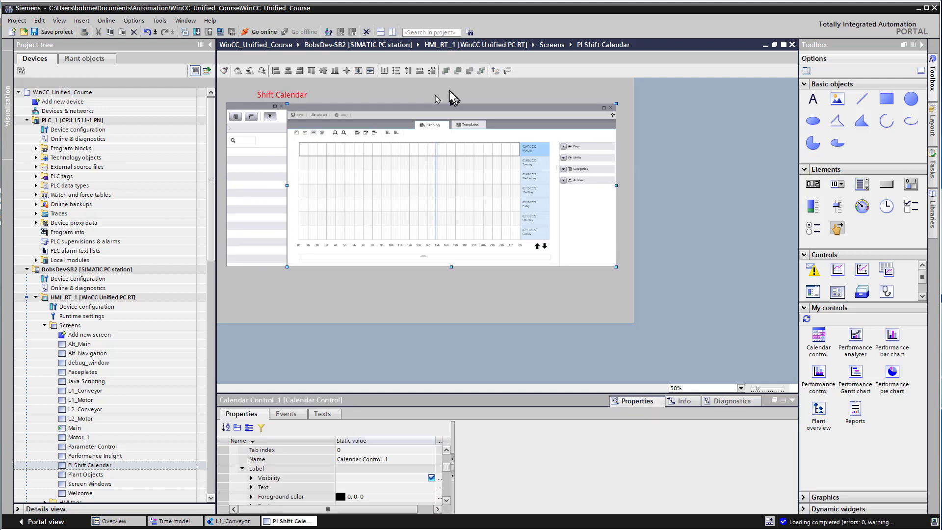
{"action": "left_click", "coordinate": [346, 460]}
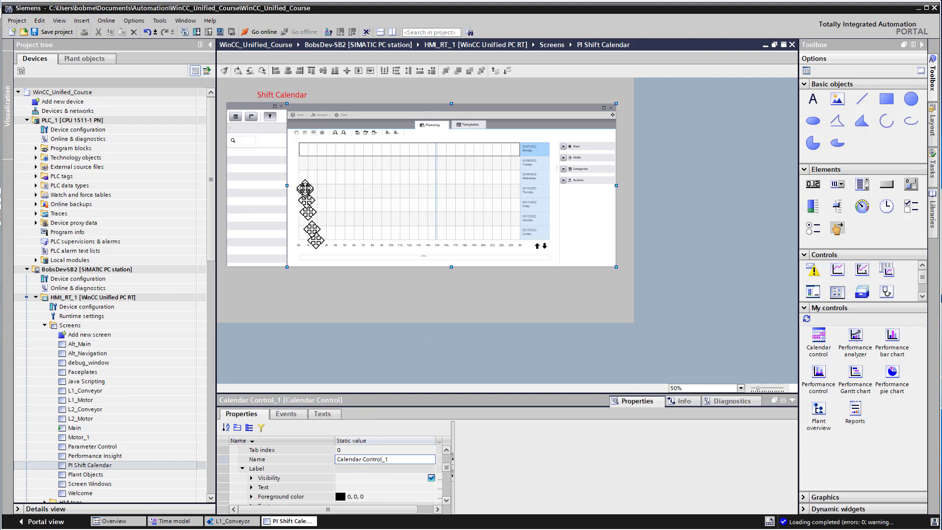
{"action": "left_click", "coordinate": [253, 149]}
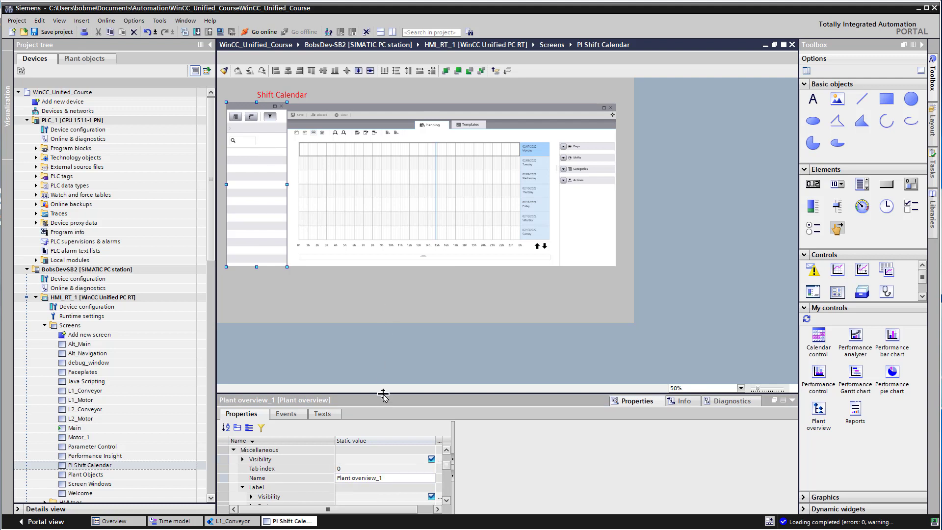
{"action": "left_click_drag", "start_coordinate": [384, 394], "coordinate": [382, 336]}
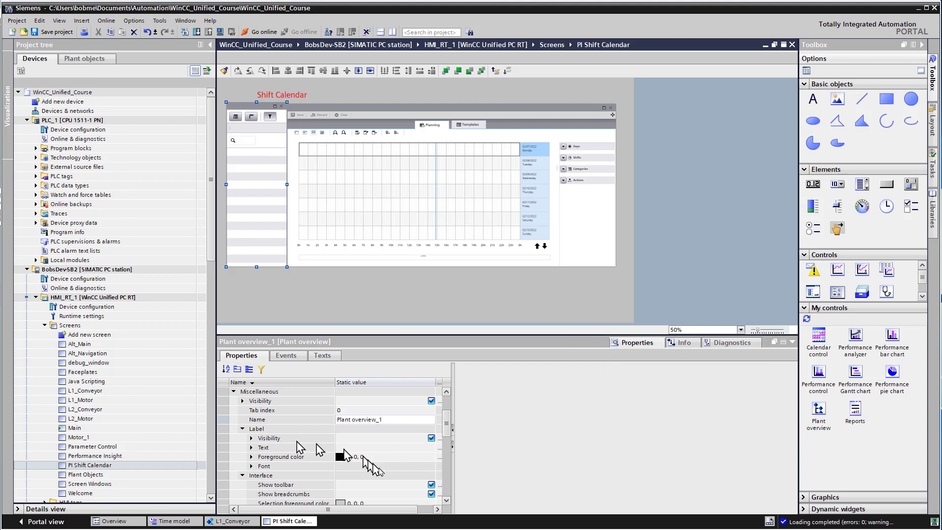
{"action": "left_click_drag", "start_coordinate": [446, 431], "coordinate": [452, 462]}
{"action": "left_click", "coordinate": [381, 439]}
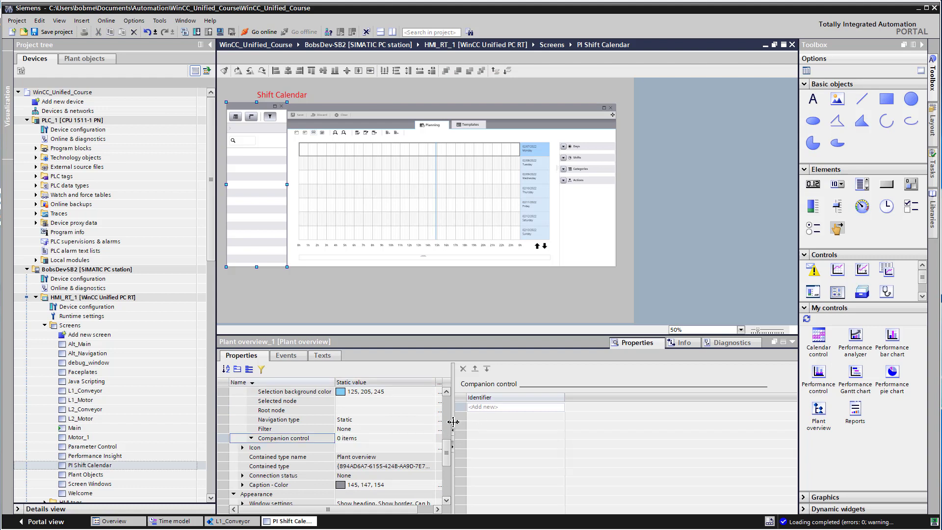
{"action": "left_click_drag", "start_coordinate": [452, 420], "coordinate": [402, 413]}
Add a Calendar view companion entry referencing Calendar Control_1 and save the project.
{"action": "left_click", "coordinate": [489, 407]}
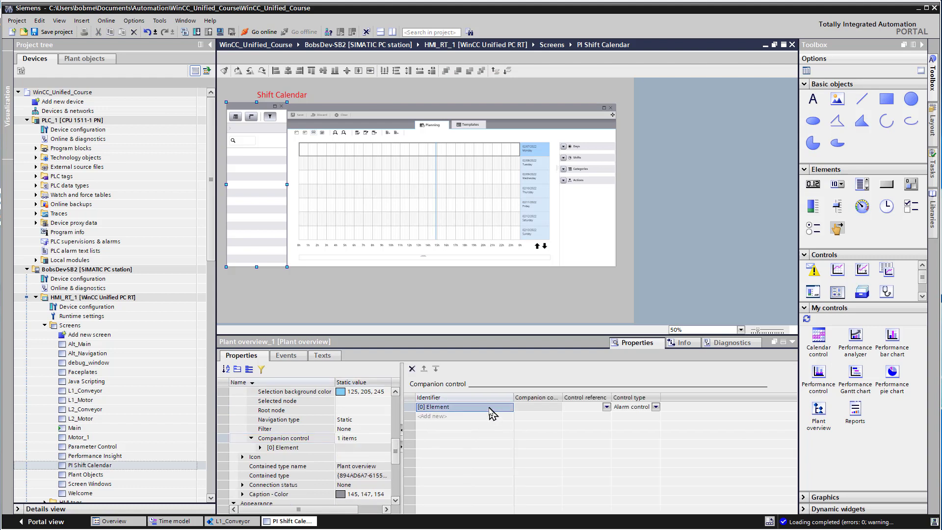
{"action": "left_click", "coordinate": [655, 407]}
{"action": "left_click", "coordinate": [656, 407]}
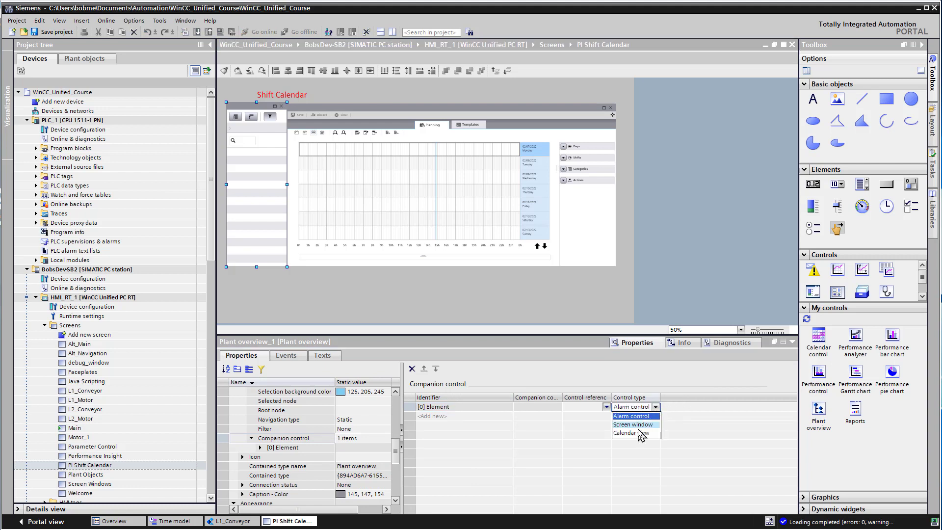
{"action": "left_click", "coordinate": [641, 434]}
{"action": "left_click", "coordinate": [607, 408]}
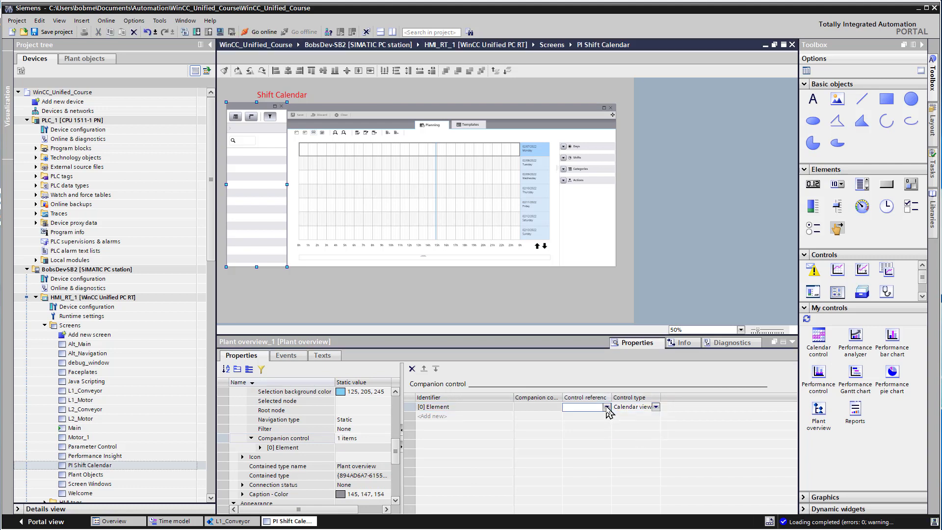
{"action": "left_click", "coordinate": [607, 408]}
{"action": "left_click", "coordinate": [584, 417]}
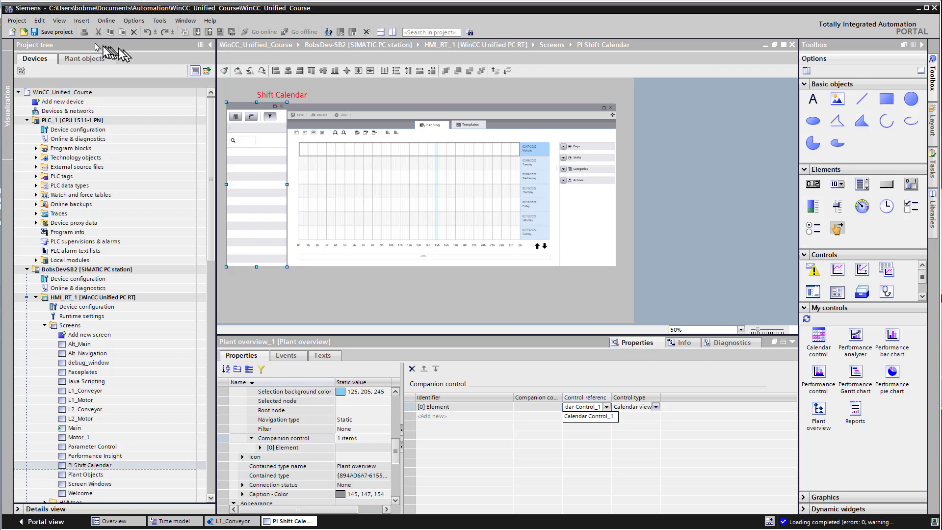
{"action": "left_click", "coordinate": [58, 33]}
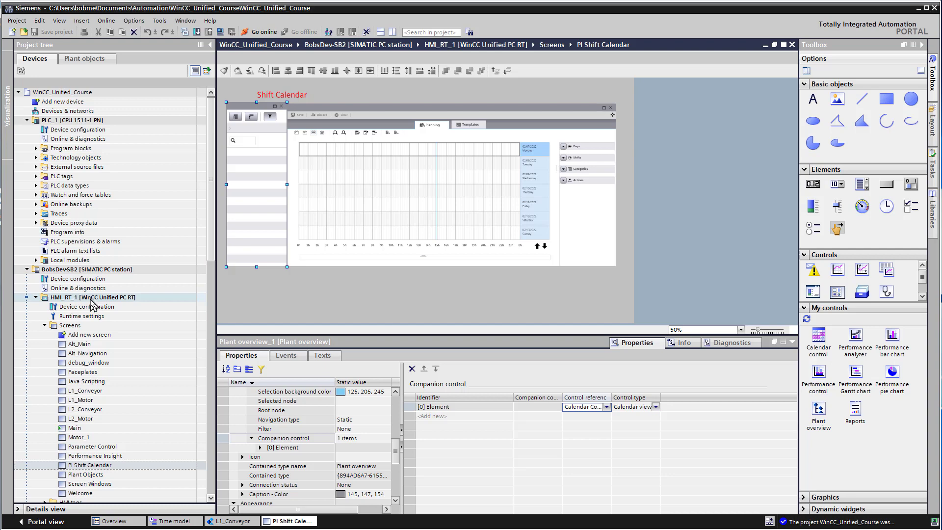
Start HMI_RT_1 in simulation and confirm Load in the Load preview dialog.
{"action": "right_click", "coordinate": [134, 298]}
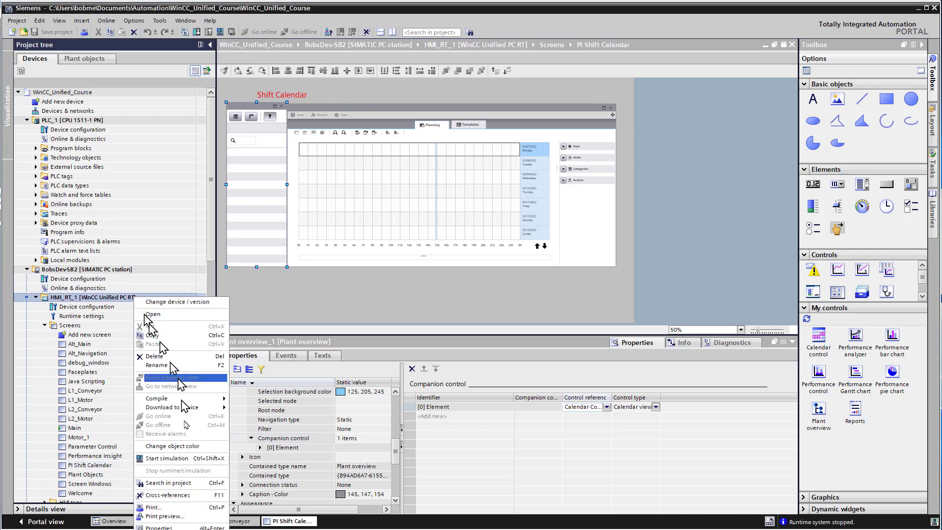
{"action": "left_click", "coordinate": [188, 459]}
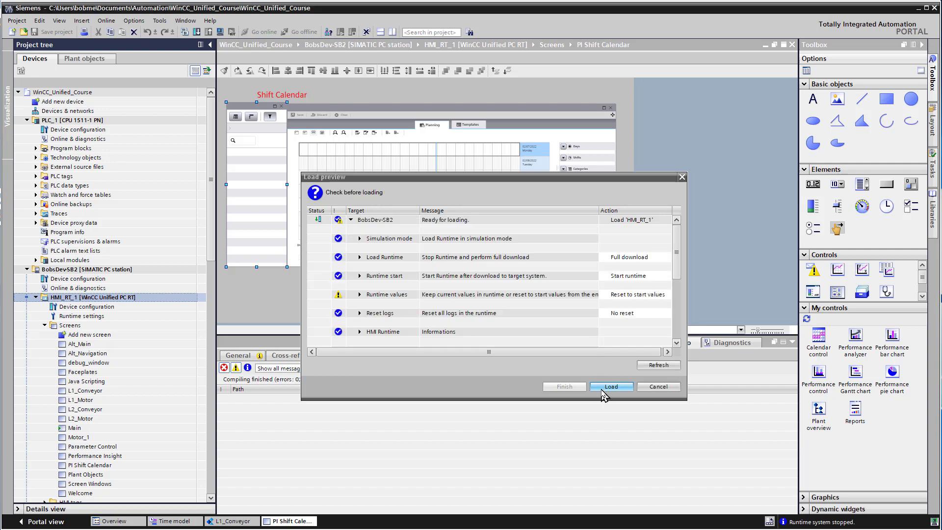
{"action": "left_click", "coordinate": [602, 391]}
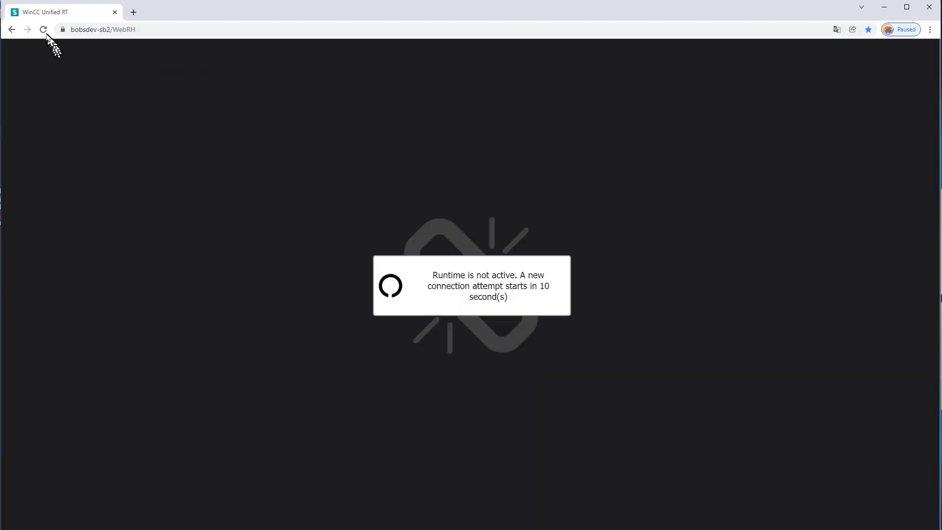
Reload the runtime, go to PI: Shift Calendar, and select L1_Conveyor under Line_1.
{"action": "left_click", "coordinate": [43, 29]}
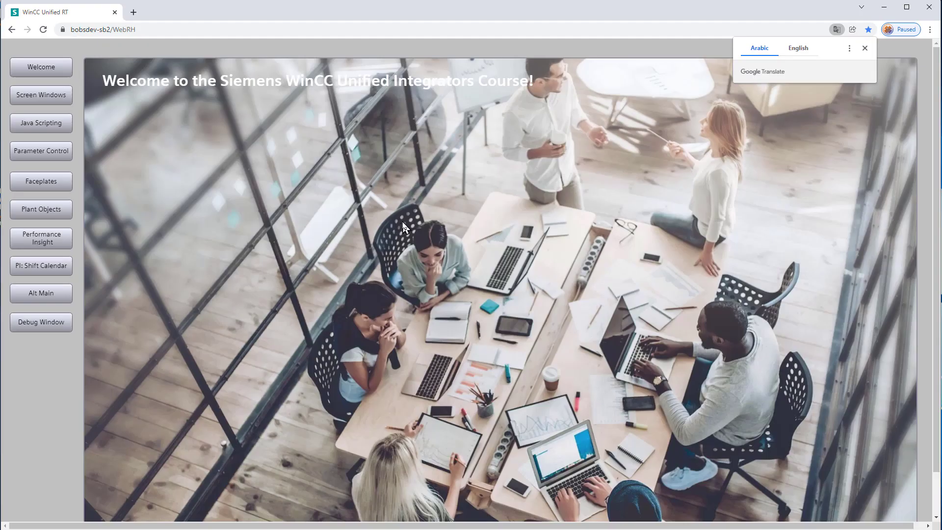
{"action": "left_click", "coordinate": [40, 267]}
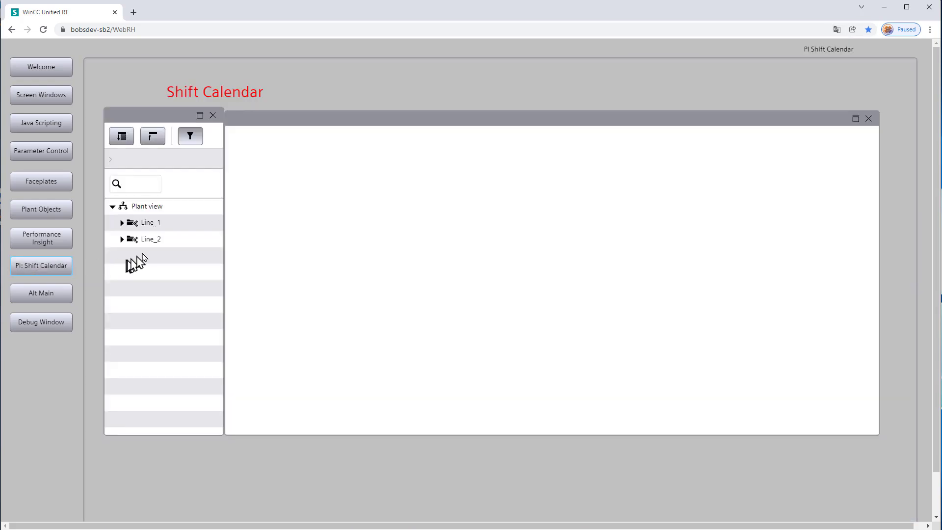
{"action": "left_click", "coordinate": [121, 222]}
{"action": "left_click", "coordinate": [169, 241]}
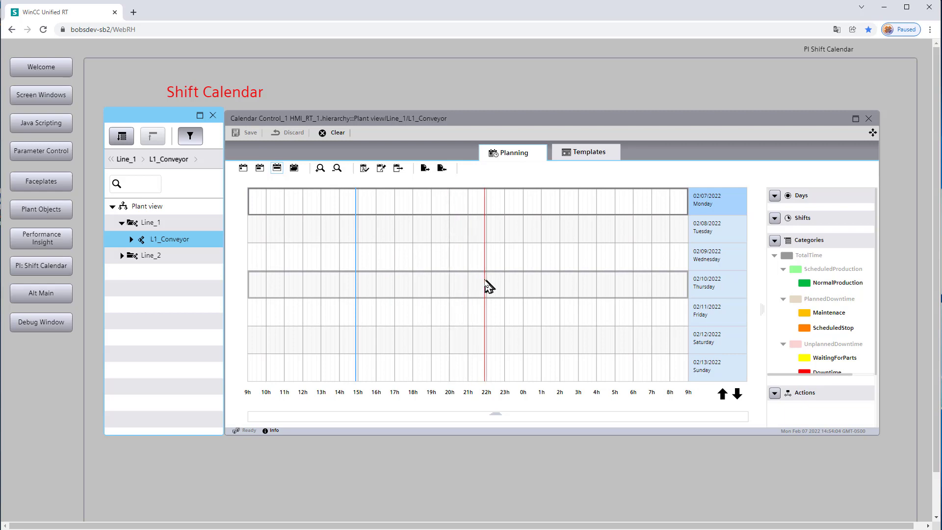
Show the calendar's Templates tab and select NormalProduction in the Categories panel.
{"action": "left_click", "coordinate": [585, 156]}
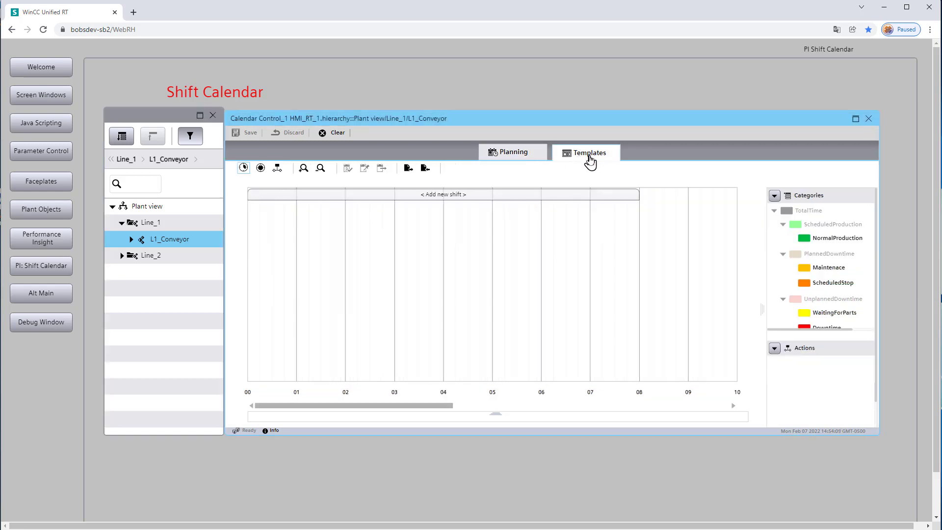
{"action": "scroll", "coordinate": [805, 339], "scroll_direction": "right", "scroll_amount": 1}
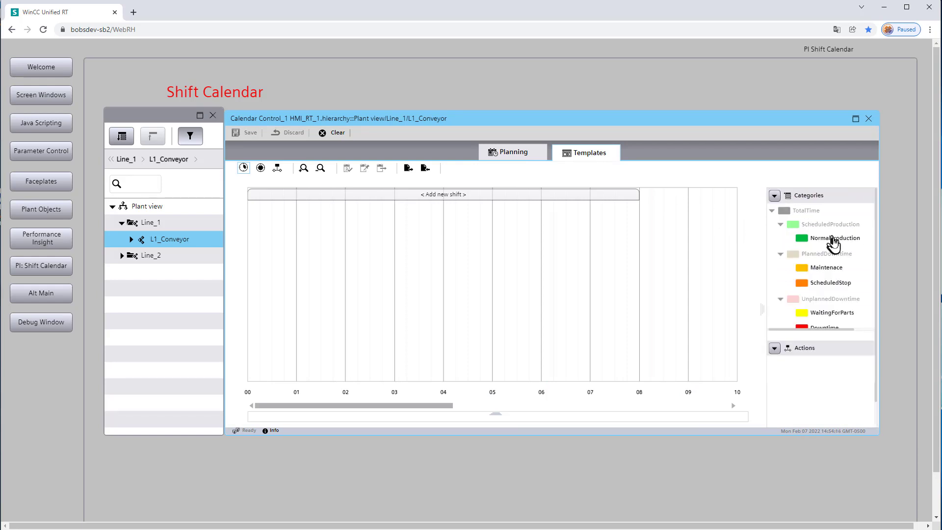
{"action": "scroll", "coordinate": [878, 290], "scroll_direction": "down", "scroll_amount": 1}
{"action": "scroll", "coordinate": [879, 300], "scroll_direction": "up", "scroll_amount": 1}
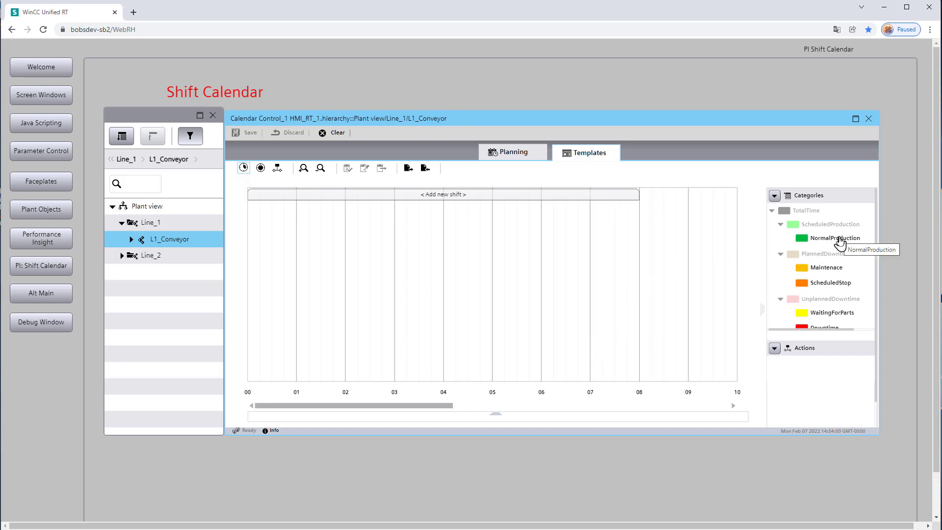
{"action": "left_click", "coordinate": [840, 240]}
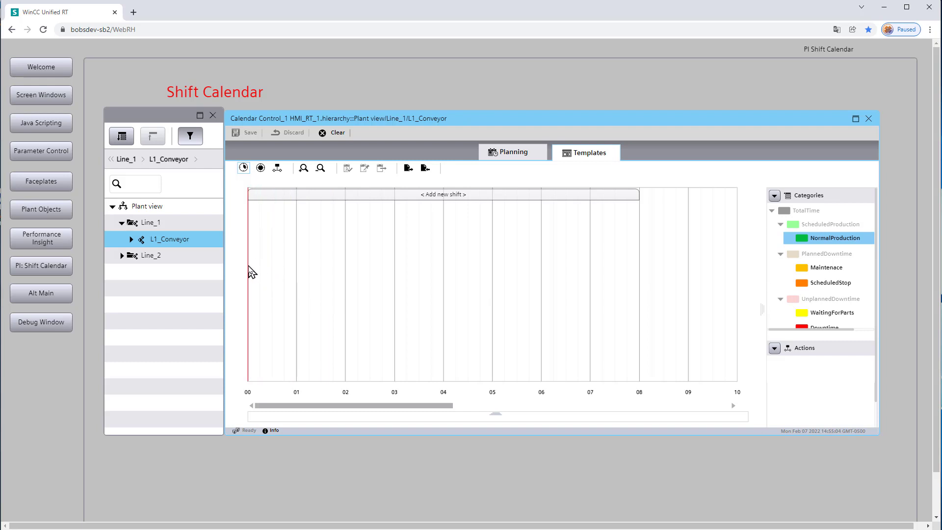
Draw a NormalProduction block from midnight as a 480-minute 1st Shift described 'production'.
{"action": "left_click_drag", "start_coordinate": [249, 270], "coordinate": [259, 273]}
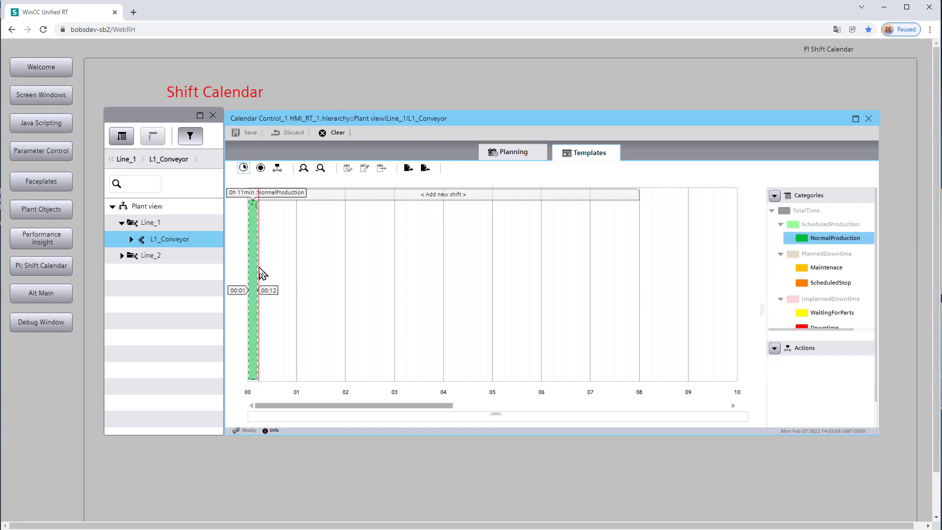
{"action": "left_click_drag", "start_coordinate": [260, 268], "coordinate": [334, 260]}
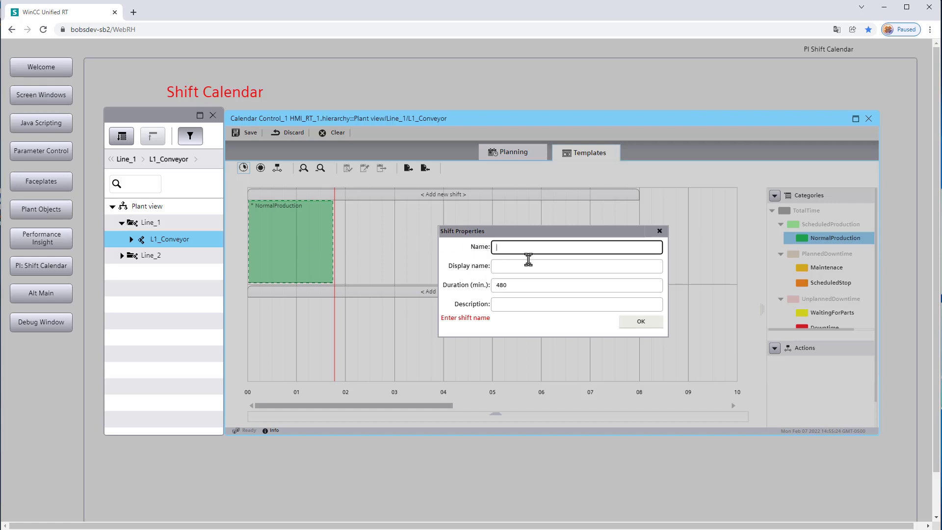
{"action": "type", "text": "1st Shift"}
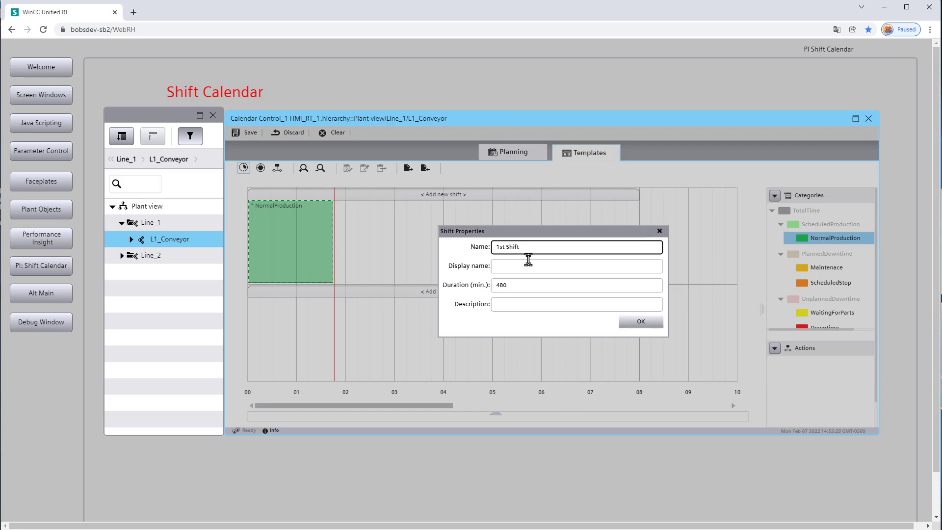
{"action": "left_click", "coordinate": [523, 265]}
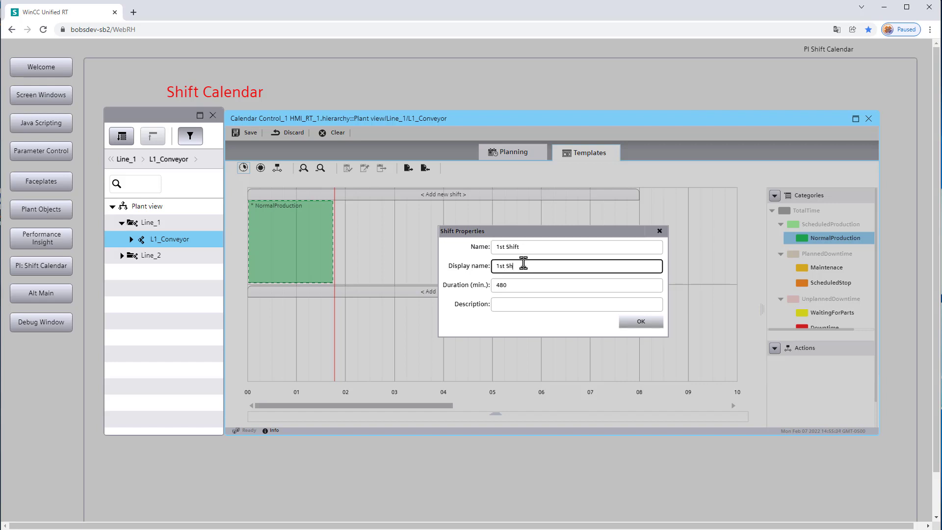
{"action": "left_click", "coordinate": [529, 303]}
{"action": "type", "text": "production"}
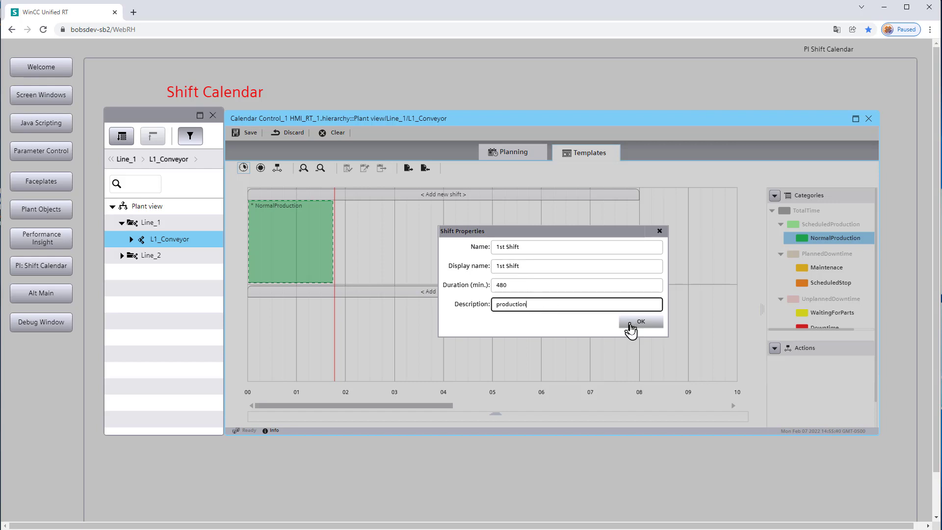
{"action": "left_click", "coordinate": [630, 327]}
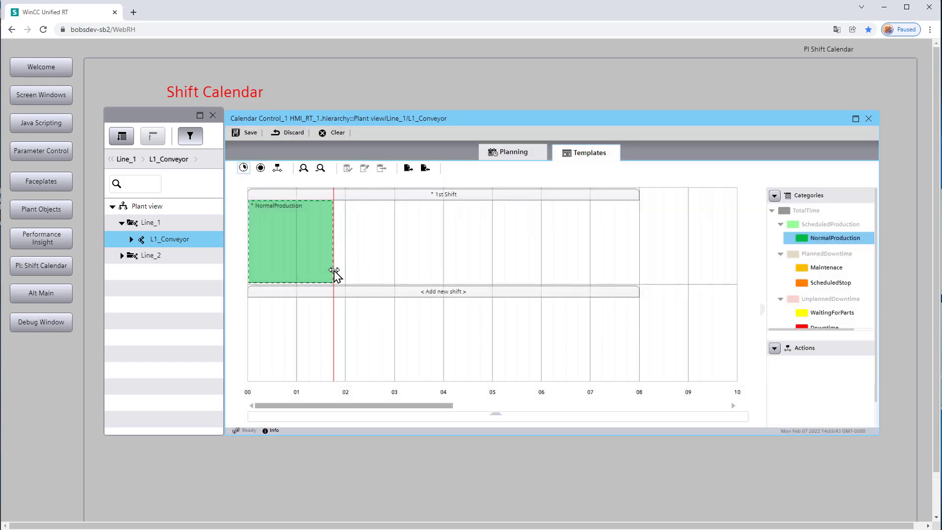
Add a ScheduledStop block to 1st Shift, snapped left against the first NormalProduction period.
{"action": "left_click", "coordinate": [831, 285]}
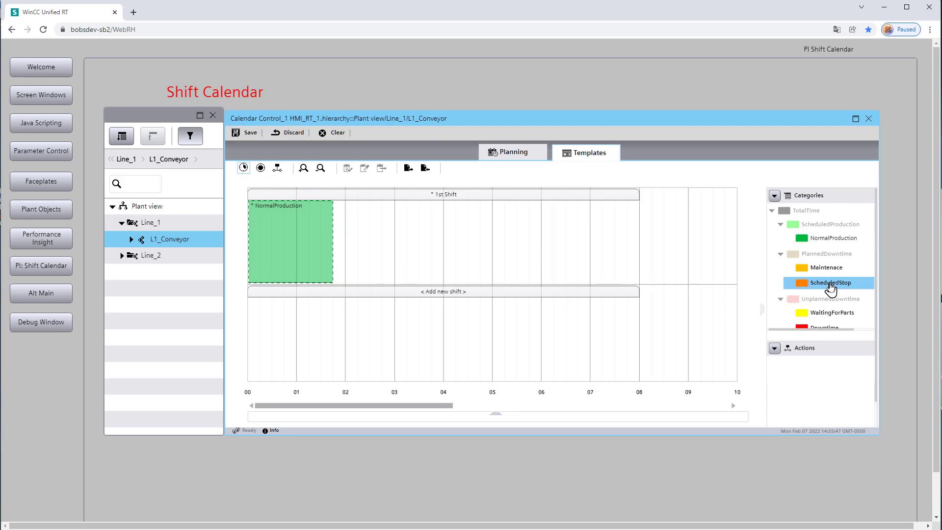
{"action": "left_click_drag", "start_coordinate": [831, 290], "coordinate": [374, 265]}
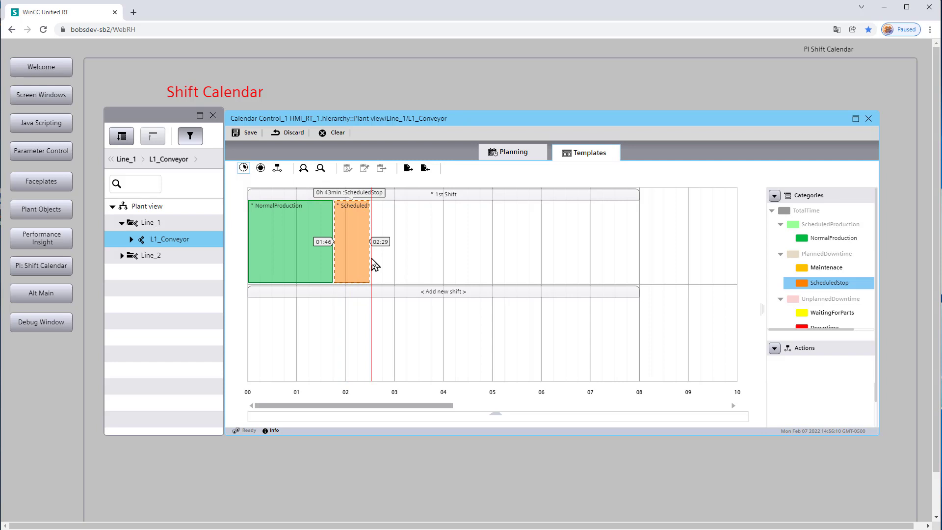
{"action": "left_click_drag", "start_coordinate": [372, 260], "coordinate": [346, 259]}
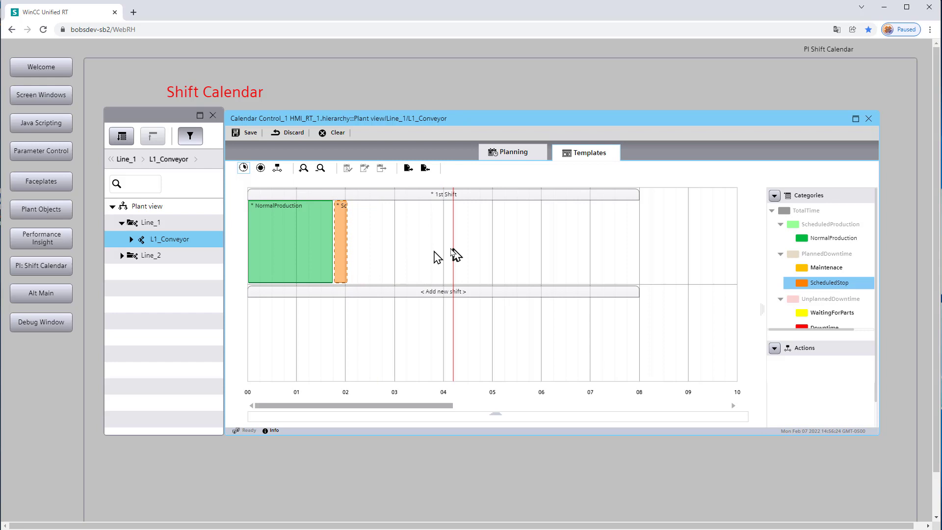
{"action": "right_click", "coordinate": [341, 248]}
{"action": "left_click", "coordinate": [376, 259]}
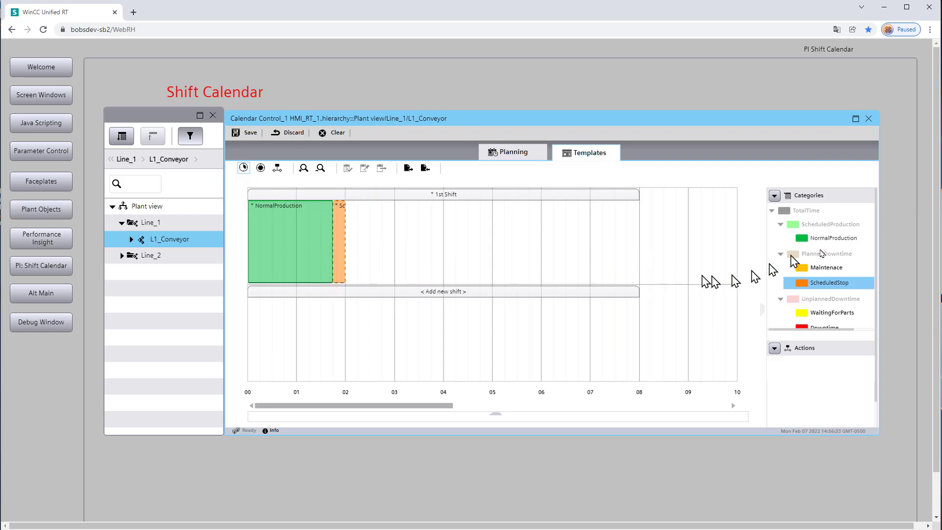
Add a second NormalProduction block after the stop, with the ScheduledStop ending at 02:00.
{"action": "left_click", "coordinate": [830, 238]}
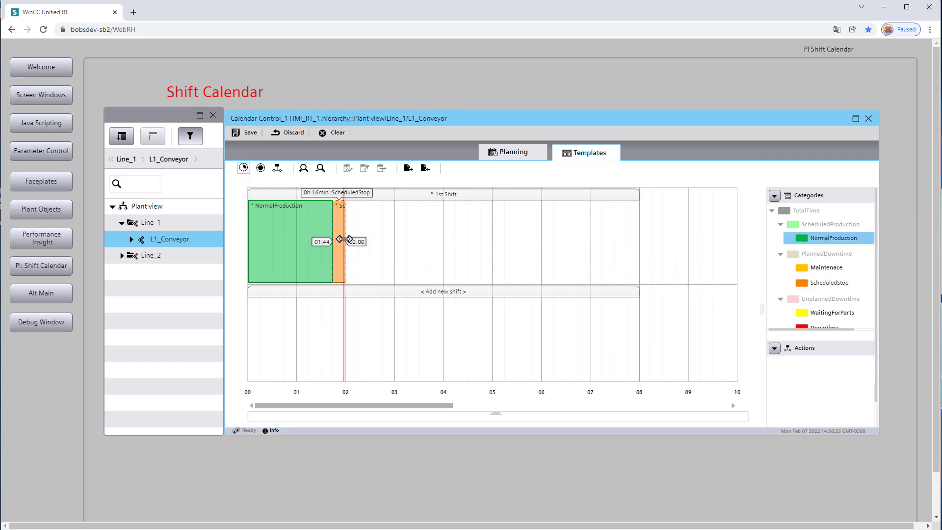
{"action": "left_click_drag", "start_coordinate": [346, 240], "coordinate": [431, 259]}
{"action": "right_click", "coordinate": [391, 261]}
Snap the second NormalProduction block and add a ScheduledStop after 03:45, snapping blocks left.
{"action": "left_click", "coordinate": [391, 258]}
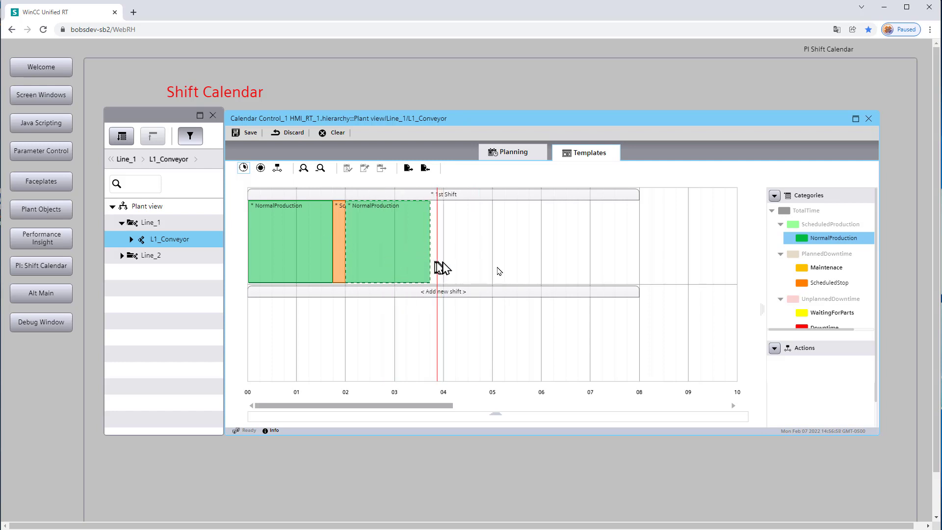
{"action": "left_click", "coordinate": [823, 284]}
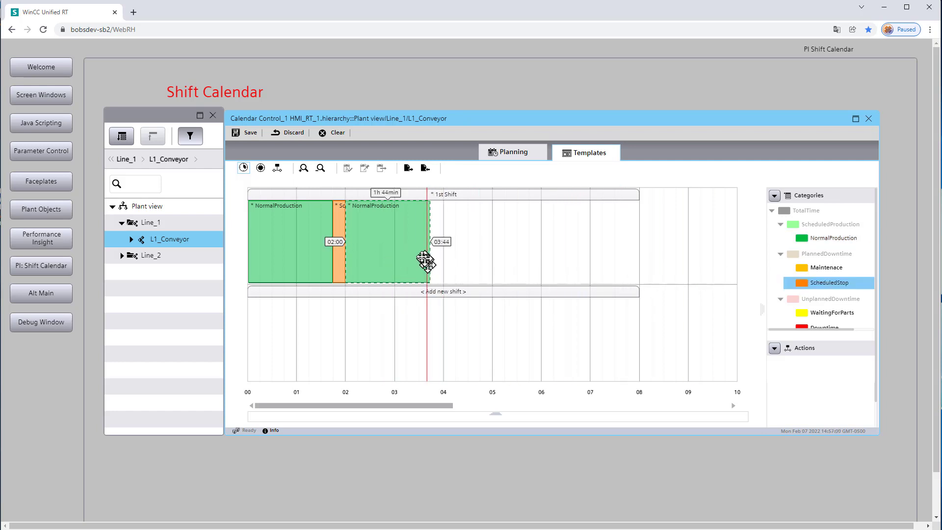
{"action": "mouse_move", "coordinate": [425, 259]}
{"action": "left_mouse_down"}
{"action": "mouse_move", "coordinate": [665, 276]}
{"action": "mouse_move", "coordinate": [835, 253]}
{"action": "mouse_move", "coordinate": [490, 242]}
{"action": "mouse_move", "coordinate": [555, 246]}
{"action": "mouse_move", "coordinate": [566, 258]}
{"action": "left_mouse_up"}
{"action": "right_click", "coordinate": [466, 253]}
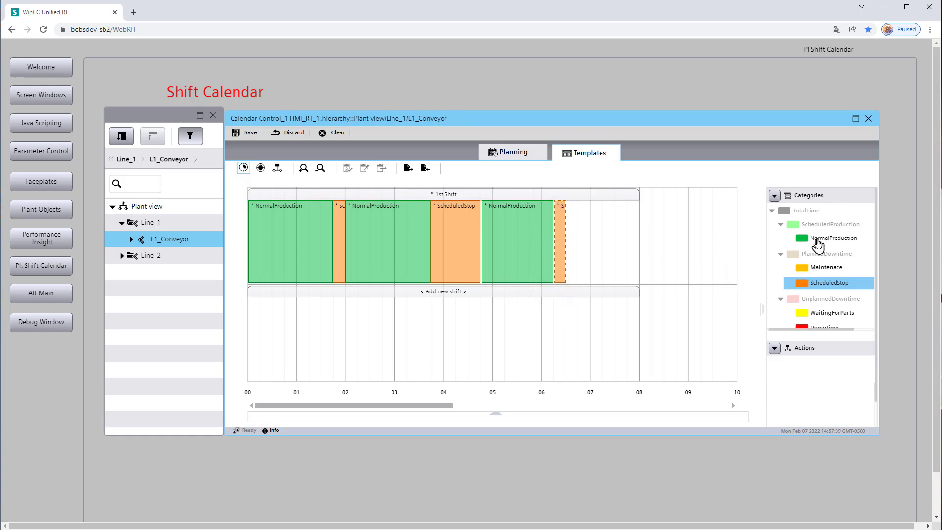
{"action": "left_click", "coordinate": [817, 244]}
{"action": "right_click", "coordinate": [536, 240]}
{"action": "left_click", "coordinate": [550, 248]}
{"action": "right_click", "coordinate": [560, 244]}
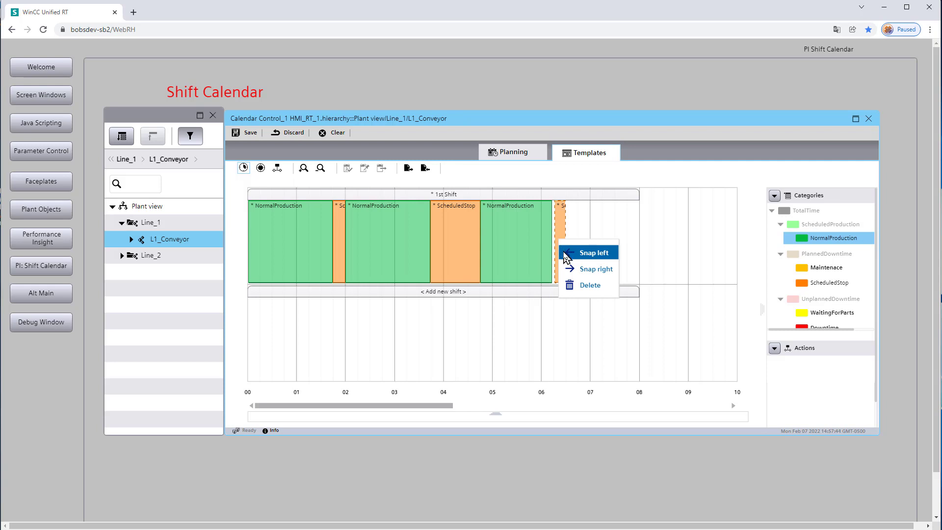
{"action": "left_click", "coordinate": [564, 252]}
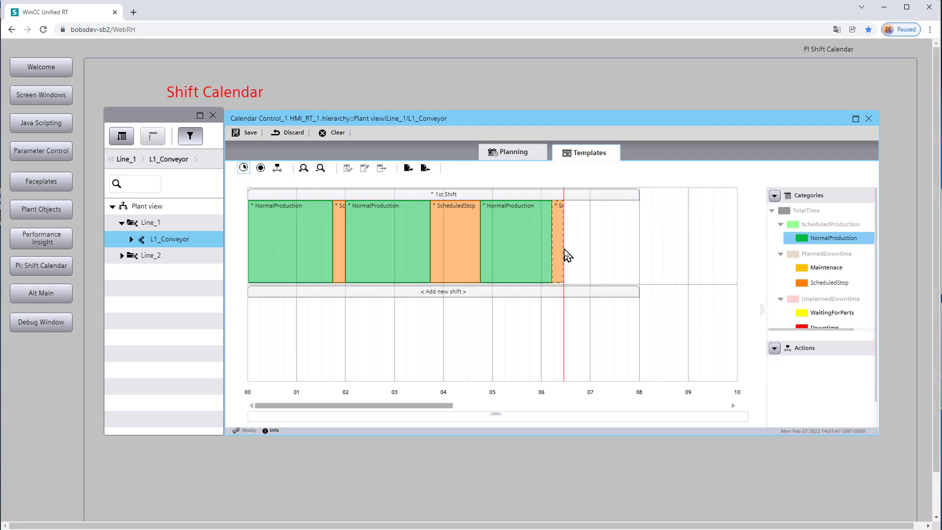
Add a final NormalProduction block extended to 08:00 and save the shift templates.
{"action": "left_click_drag", "start_coordinate": [565, 252], "coordinate": [661, 261]}
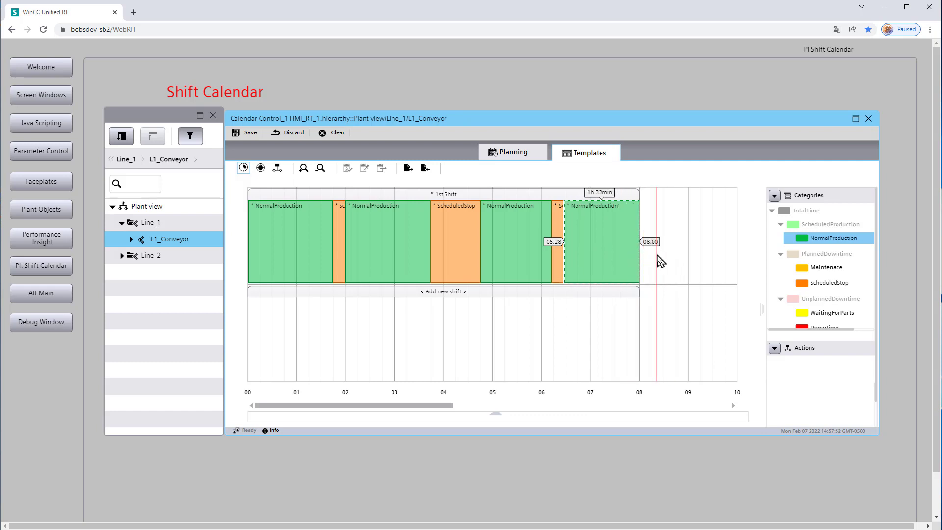
{"action": "right_click", "coordinate": [617, 255]}
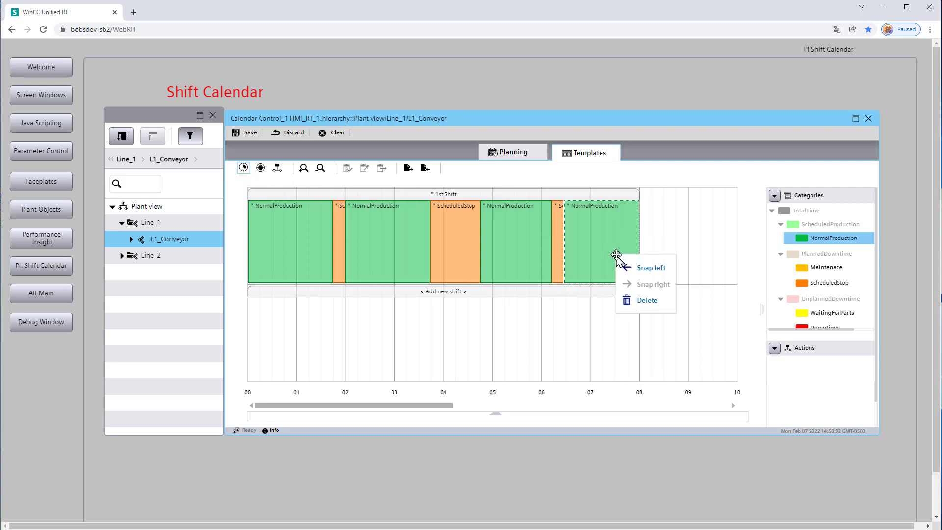
{"action": "left_click", "coordinate": [625, 269]}
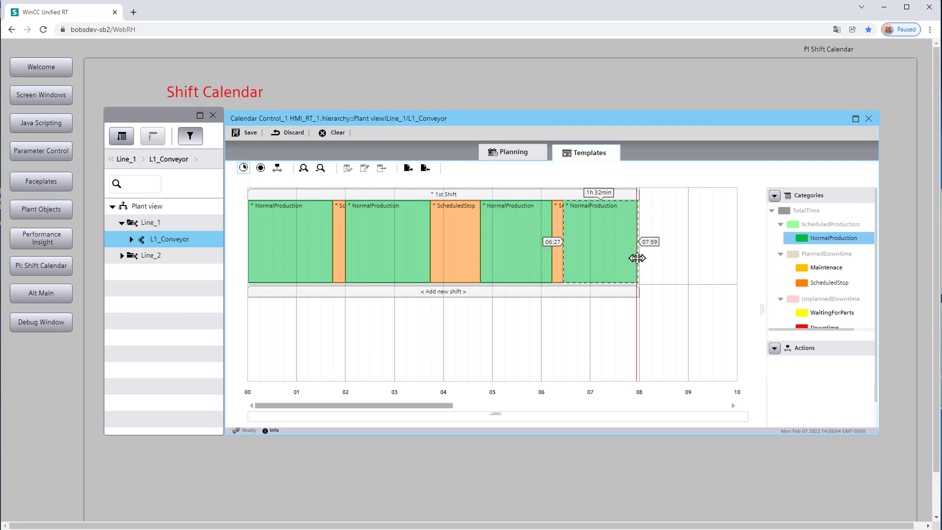
{"action": "left_click_drag", "start_coordinate": [638, 258], "coordinate": [639, 258]}
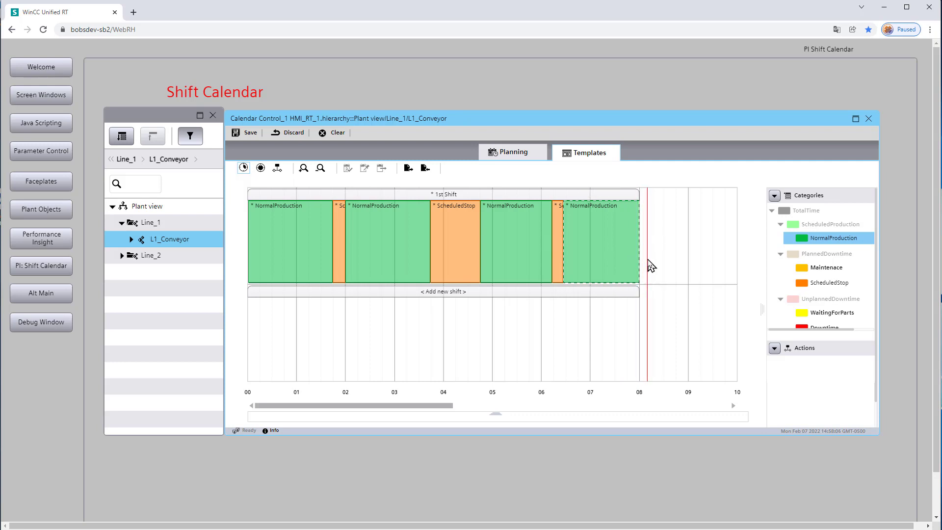
{"action": "left_click", "coordinate": [250, 136]}
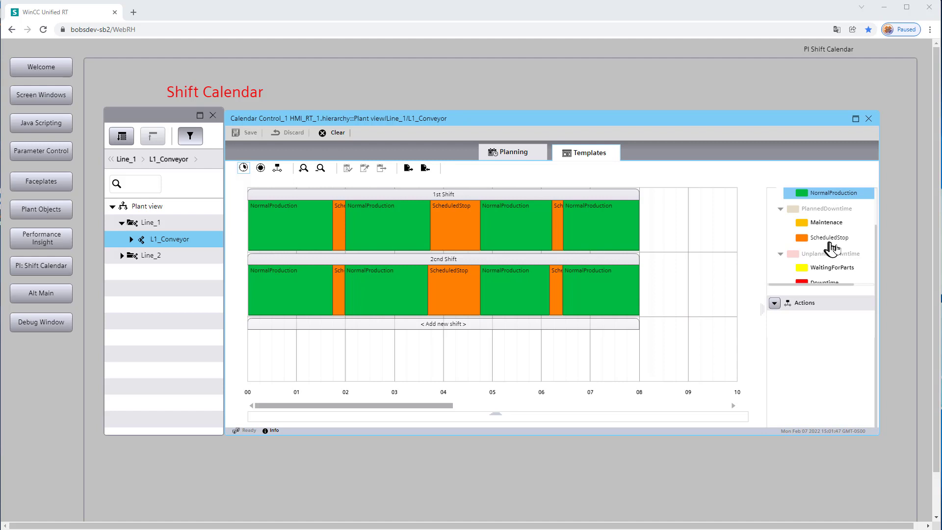
Draw a Maintenace period from 00:00 in a new shift named Maintenance Shift.
{"action": "left_click", "coordinate": [829, 223]}
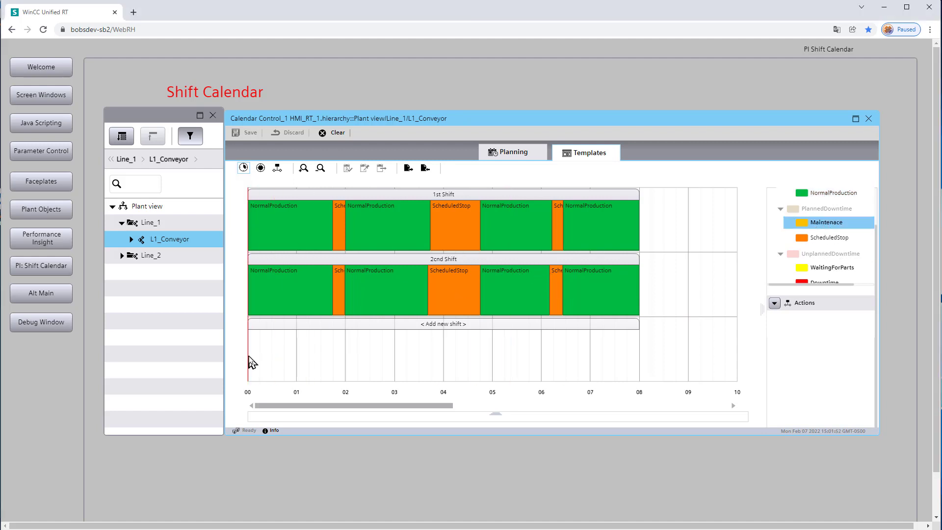
{"action": "left_click_drag", "start_coordinate": [248, 357], "coordinate": [426, 363]}
{"action": "type", "text": "Maintenance Shift"}
{"action": "left_click", "coordinate": [525, 267]}
{"action": "type", "text": "Mai"}
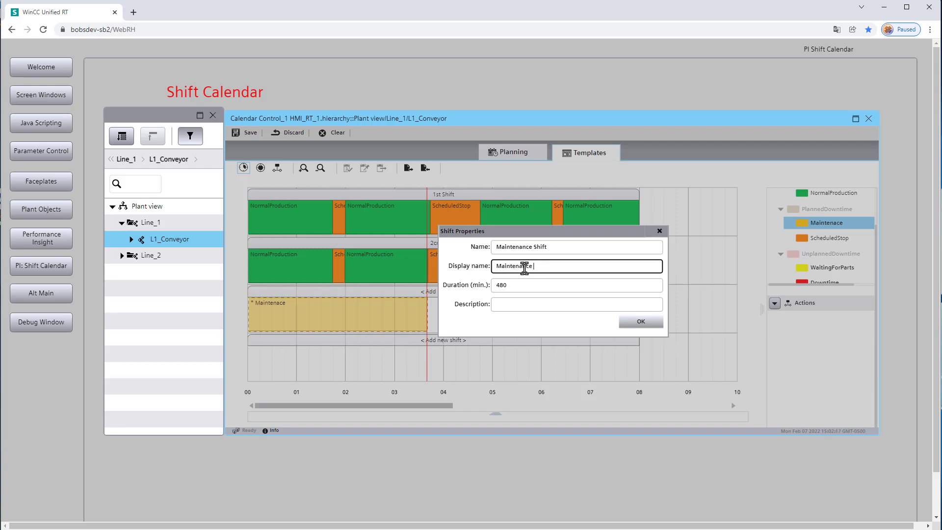
{"action": "left_click", "coordinate": [530, 304]}
{"action": "left_click", "coordinate": [641, 322]}
Add a ScheduledStop to 04:45 and another Maintenace block to 08:00, then save.
{"action": "left_click_drag", "start_coordinate": [807, 238], "coordinate": [482, 312]}
{"action": "right_click", "coordinate": [469, 311]}
{"action": "left_click", "coordinate": [486, 324]}
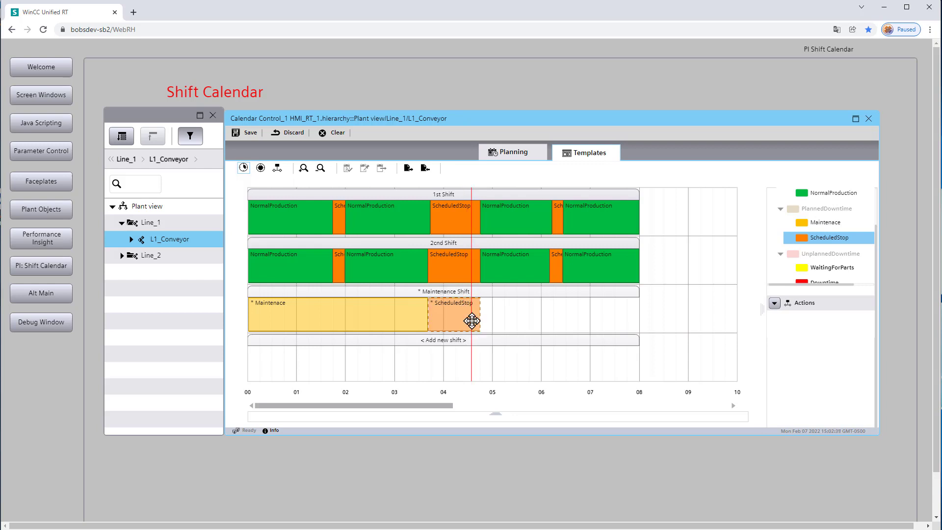
{"action": "left_click_drag", "start_coordinate": [816, 223], "coordinate": [650, 326]}
{"action": "right_click", "coordinate": [616, 321]}
{"action": "left_click", "coordinate": [618, 331]}
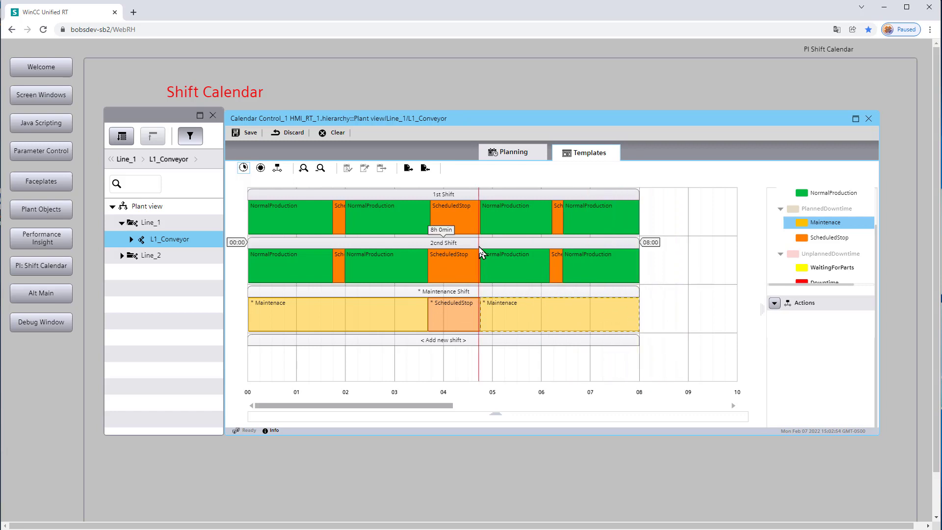
{"action": "left_click", "coordinate": [250, 133]}
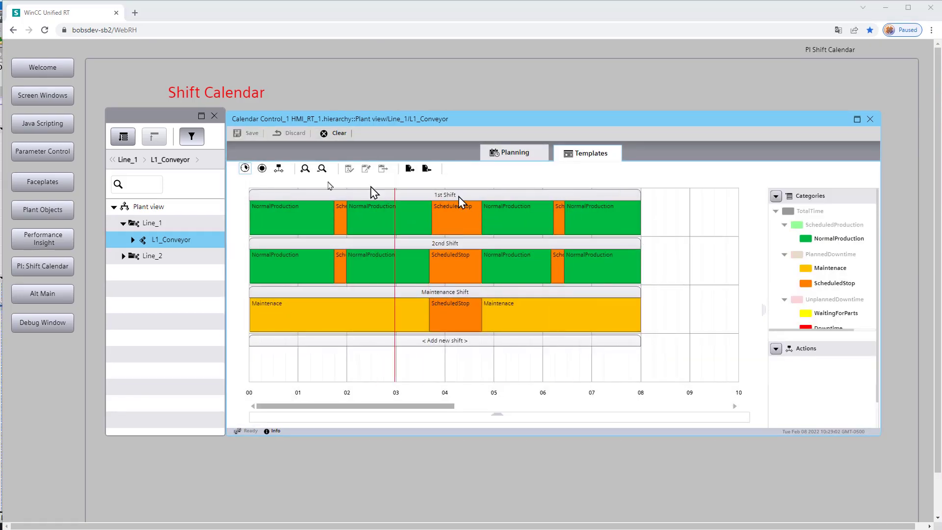
Build day template production_day from 1st Shift at 00:00 and 2nd Shift from 08:00 to 16:00.
{"action": "left_click", "coordinate": [262, 169]}
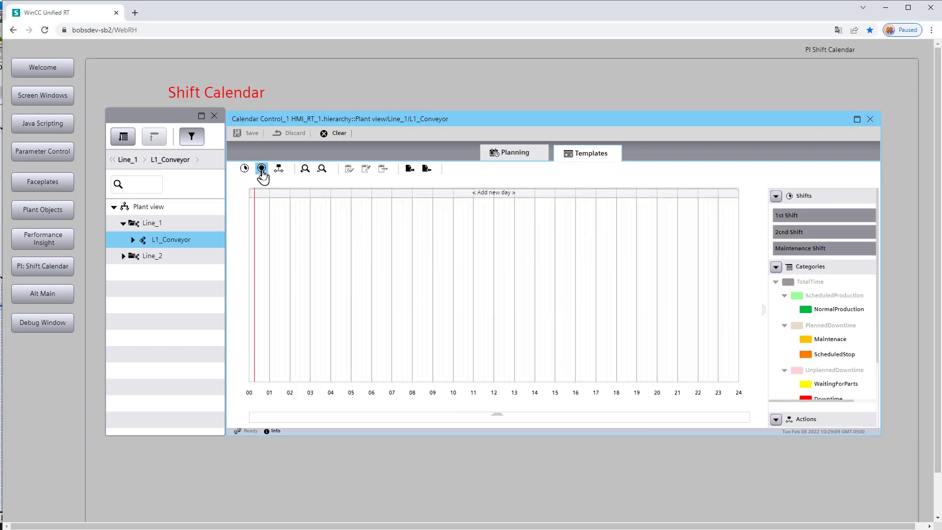
{"action": "left_click_drag", "start_coordinate": [790, 216], "coordinate": [251, 210]}
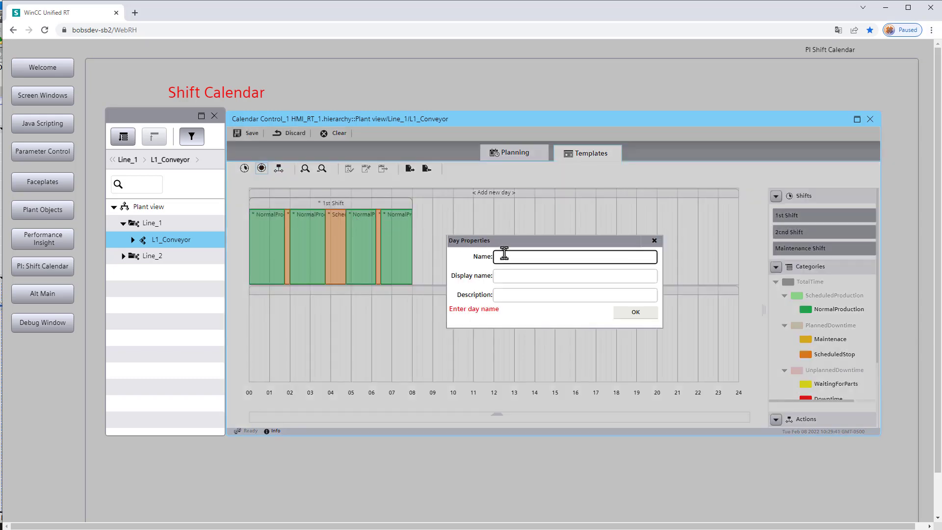
{"action": "type", "text": "prod"}
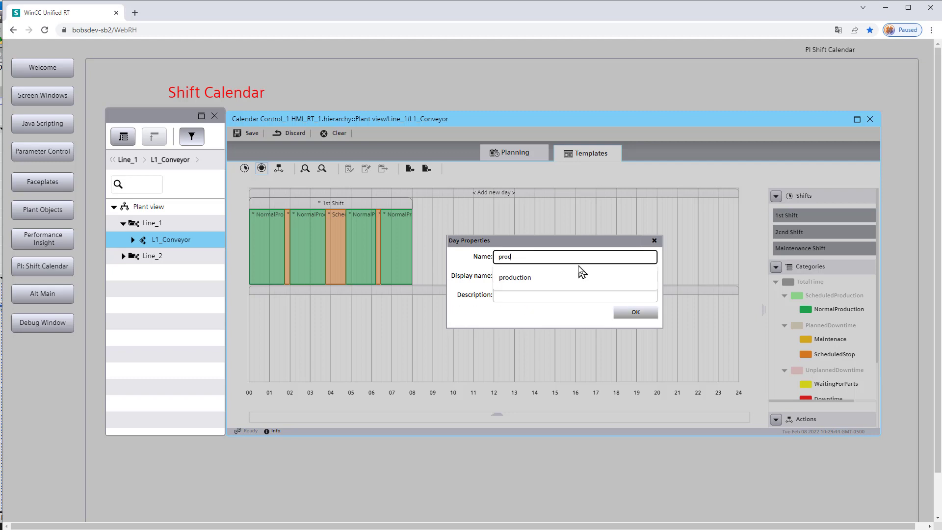
{"action": "type", "text": "uct"}
{"action": "left_click", "coordinate": [583, 272]}
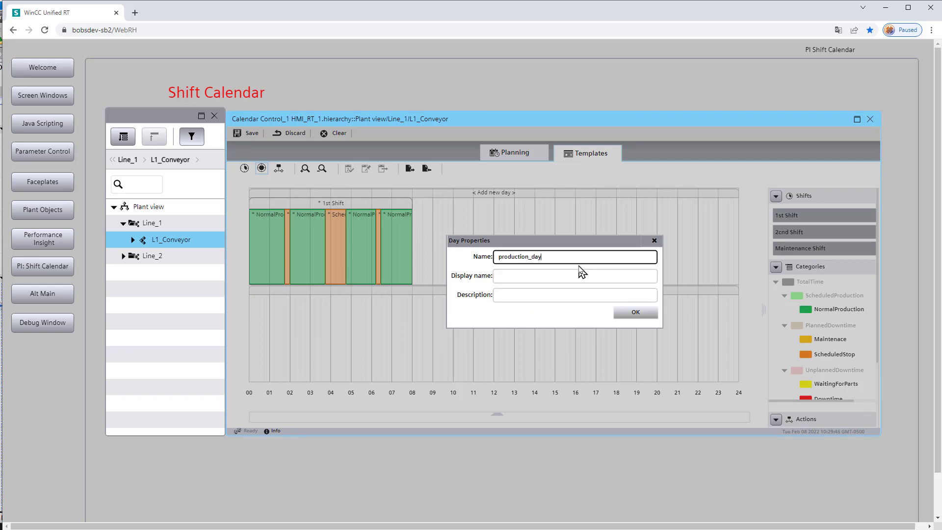
{"action": "left_click", "coordinate": [558, 275]}
{"action": "type", "text": "production day"}
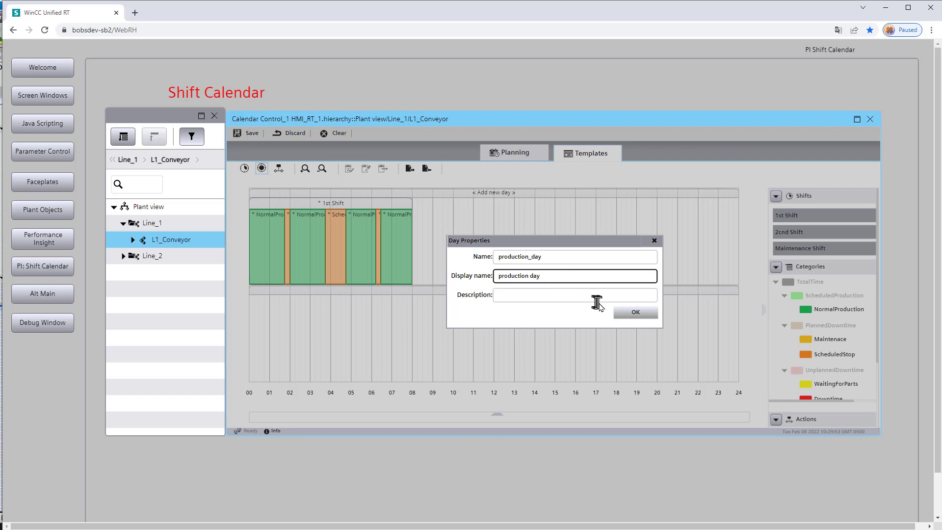
{"action": "left_click", "coordinate": [635, 312]}
{"action": "left_click_drag", "start_coordinate": [782, 233], "coordinate": [414, 238]}
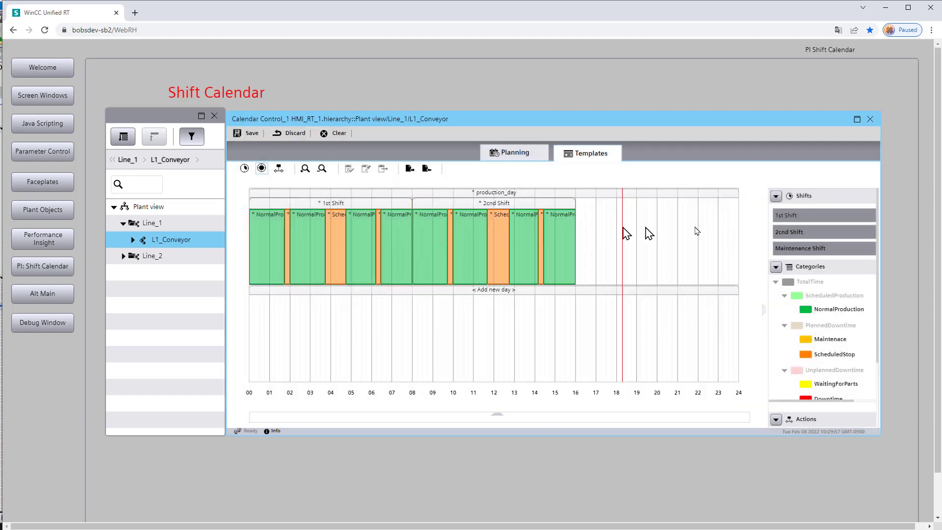
{"action": "mouse_move", "coordinate": [627, 233]}
{"action": "left_mouse_down"}
{"action": "mouse_move", "coordinate": [438, 216]}
{"action": "mouse_move", "coordinate": [639, 242]}
{"action": "left_mouse_up"}
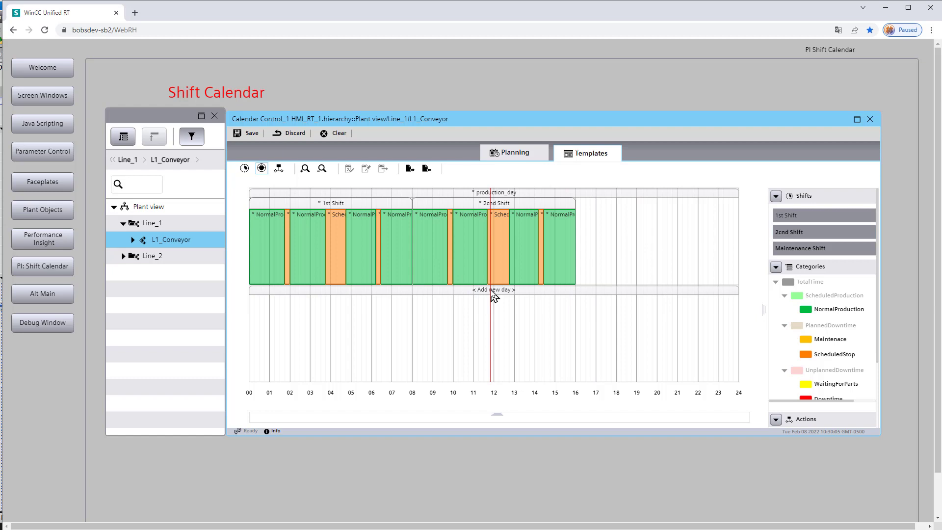
Build a 'Maintenance Day' template from two Maintenance Shifts covering 00:00–16:00, and save it.
{"action": "left_click_drag", "start_coordinate": [802, 254], "coordinate": [252, 323]}
{"action": "type", "text": "Maint"}
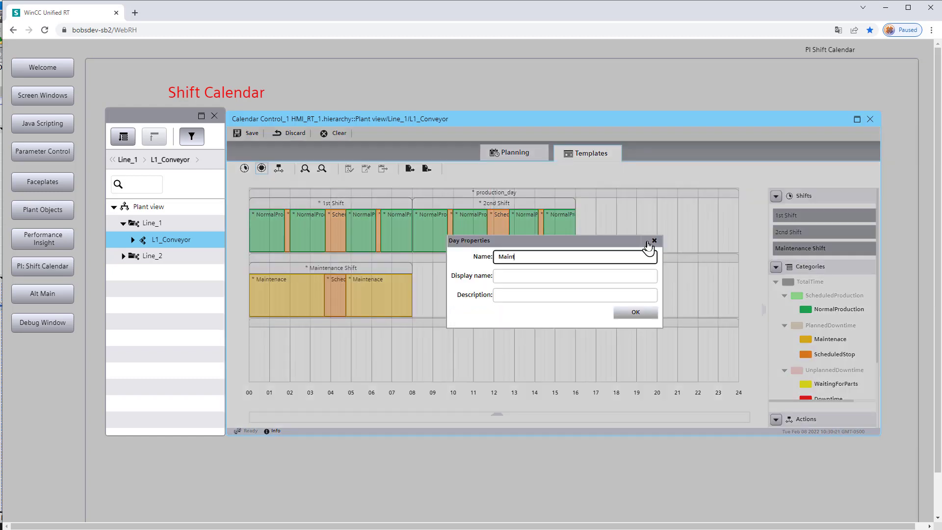
{"action": "type", "text": "enance Day"}
{"action": "left_click", "coordinate": [605, 276]}
{"action": "type", "text": "Ma"}
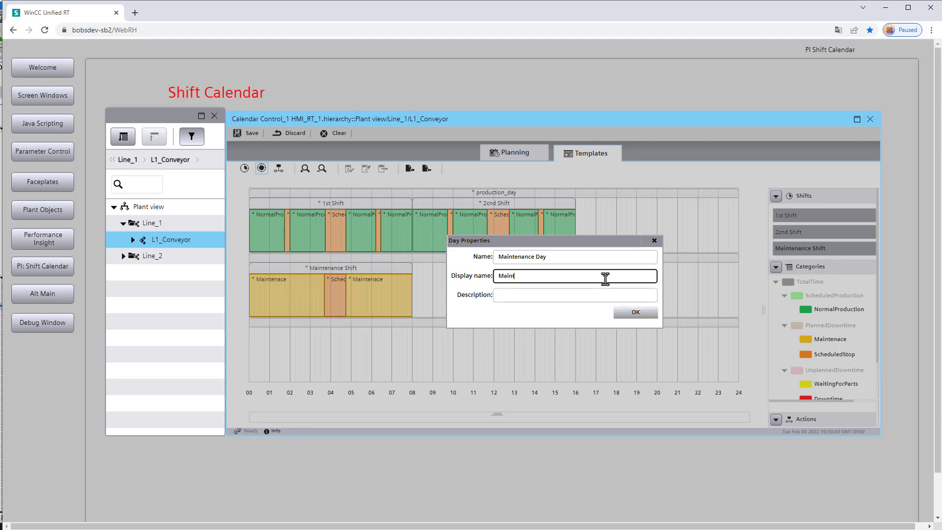
{"action": "left_click", "coordinate": [635, 312]}
{"action": "left_click_drag", "start_coordinate": [805, 251], "coordinate": [414, 288]}
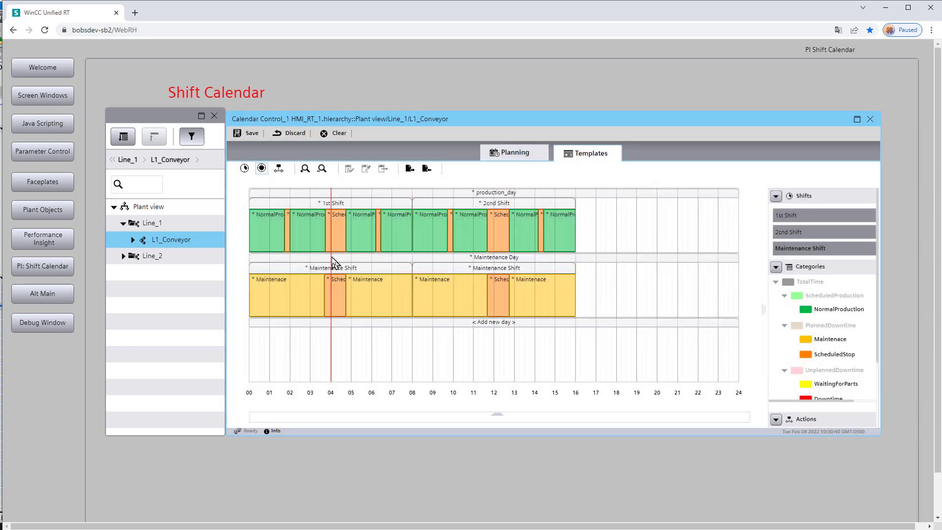
{"action": "left_click", "coordinate": [244, 139]}
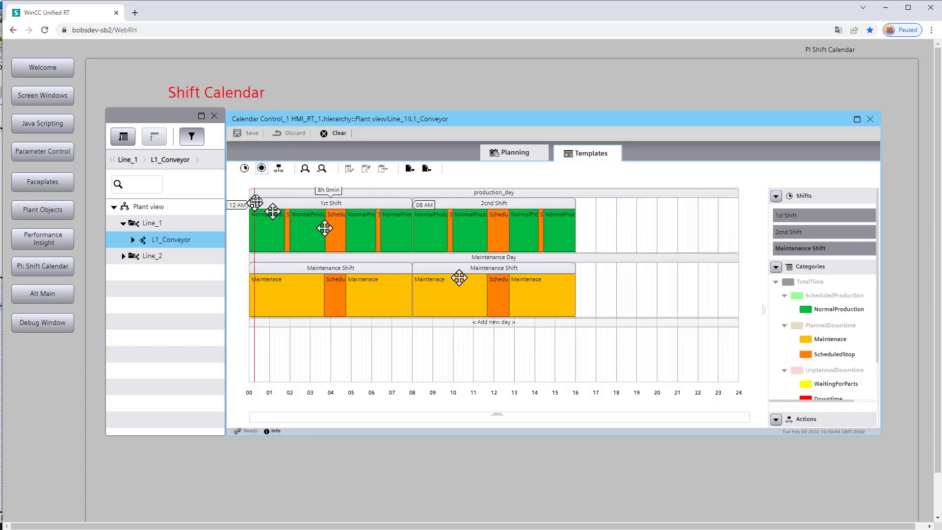
In the action templates, create a Start_production action from L1_Conveyor.State, display name 'start production'.
{"action": "left_click", "coordinate": [279, 170]}
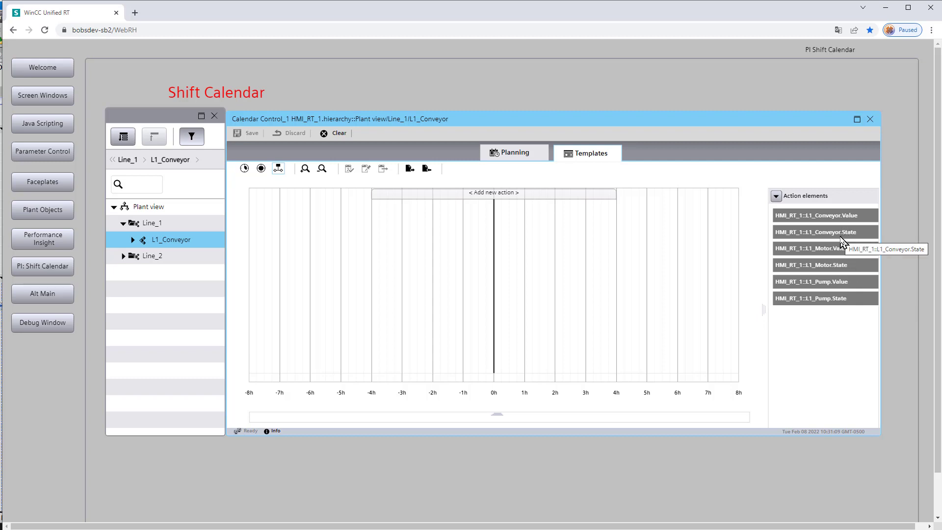
{"action": "mouse_move", "coordinate": [841, 241]}
{"action": "left_mouse_down"}
{"action": "mouse_move", "coordinate": [483, 267]}
{"action": "mouse_move", "coordinate": [492, 270]}
{"action": "left_mouse_up"}
{"action": "type", "text": "S"}
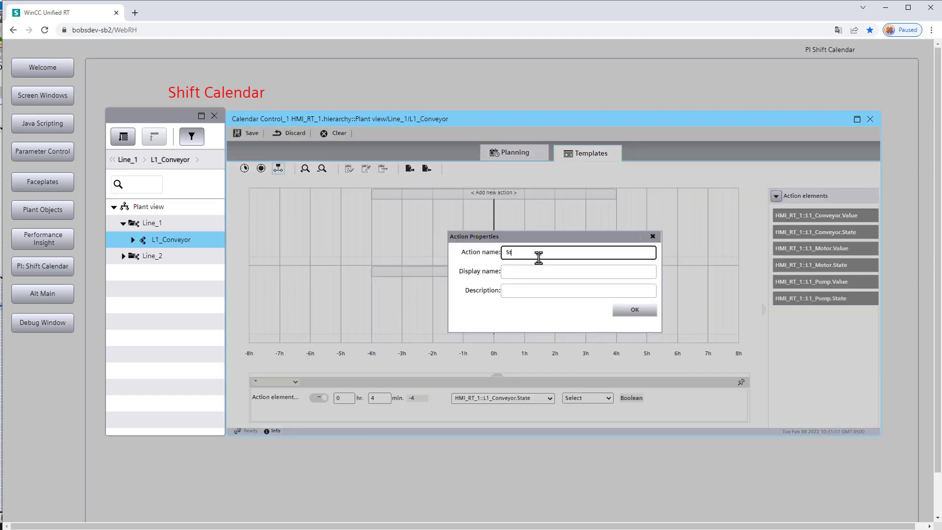
{"action": "type", "text": "tart_production"}
{"action": "left_click", "coordinate": [536, 270]}
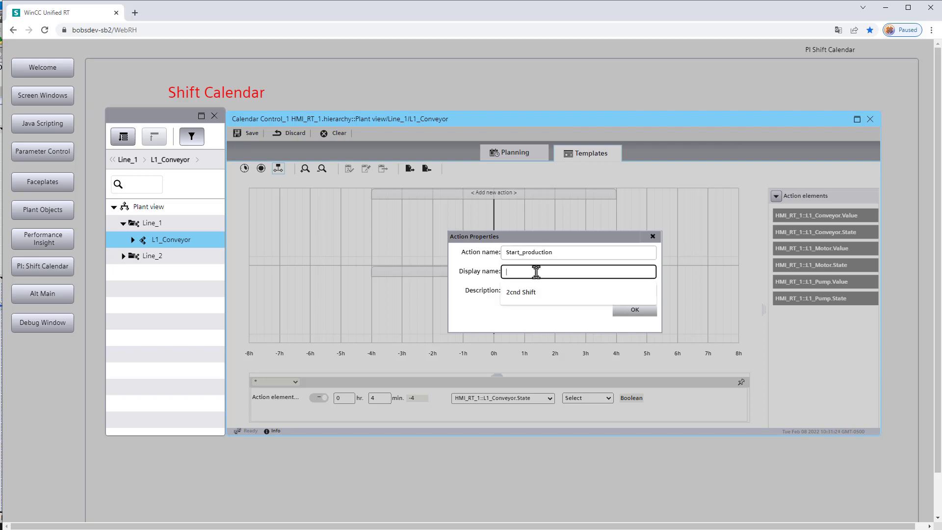
{"action": "type", "text": "start production"}
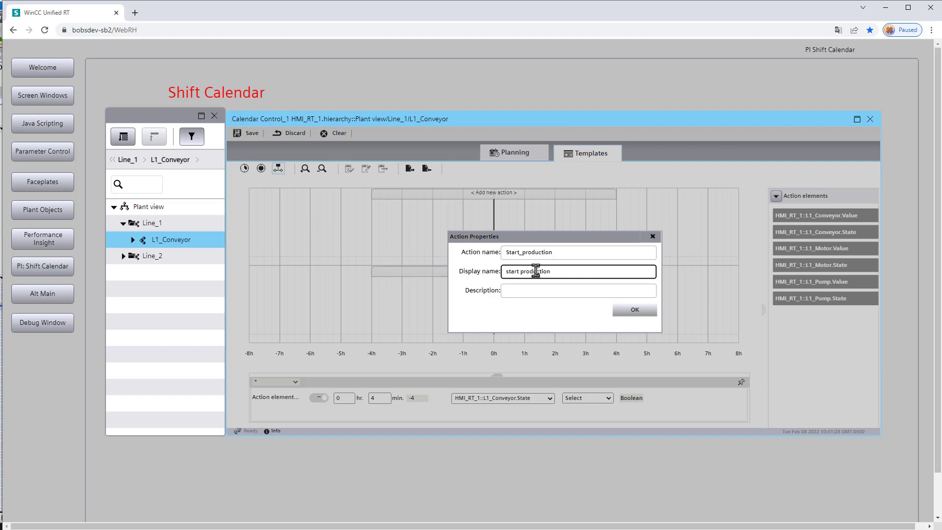
{"action": "left_click", "coordinate": [623, 313]}
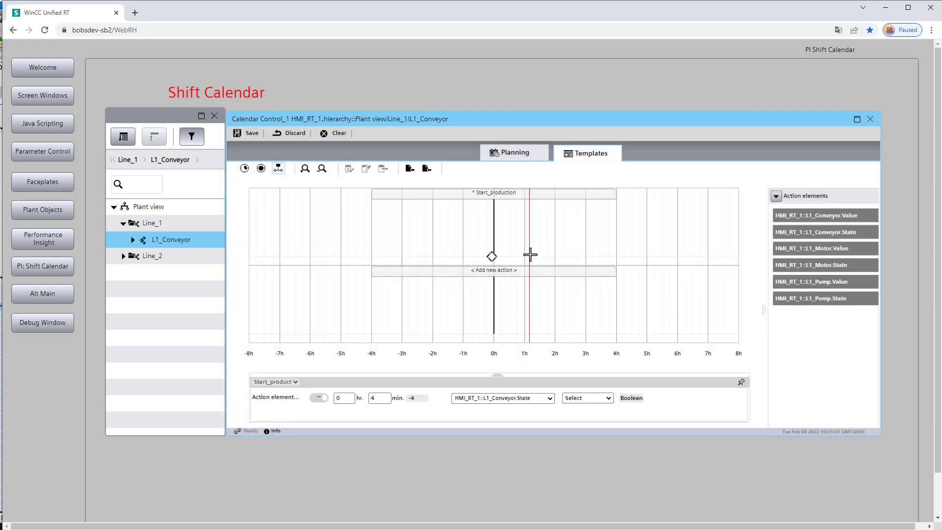
Set the L1_Conveyor.State step to 0 minutes with value True.
{"action": "left_click", "coordinate": [386, 400]}
{"action": "left_click", "coordinate": [386, 400]}
{"action": "left_click", "coordinate": [386, 399]}
{"action": "left_click", "coordinate": [386, 400]}
{"action": "left_click", "coordinate": [489, 401]}
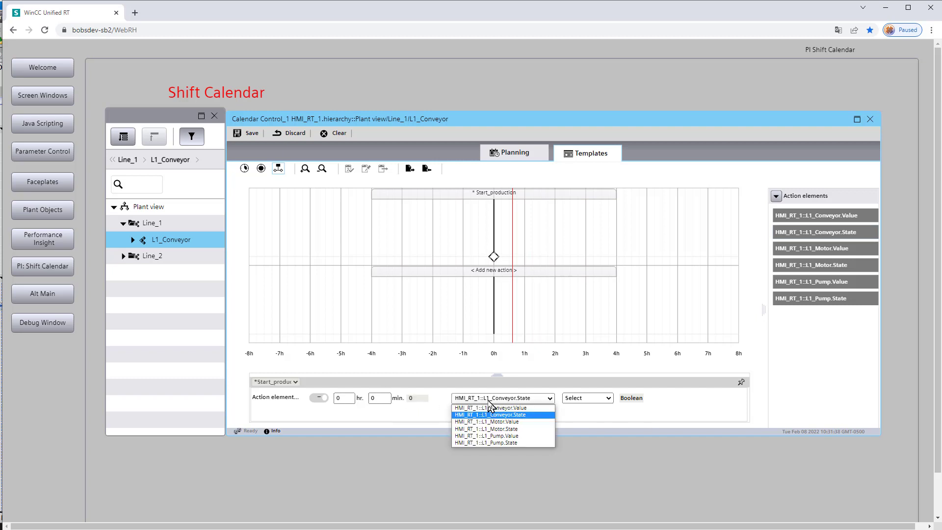
{"action": "left_click", "coordinate": [489, 401]}
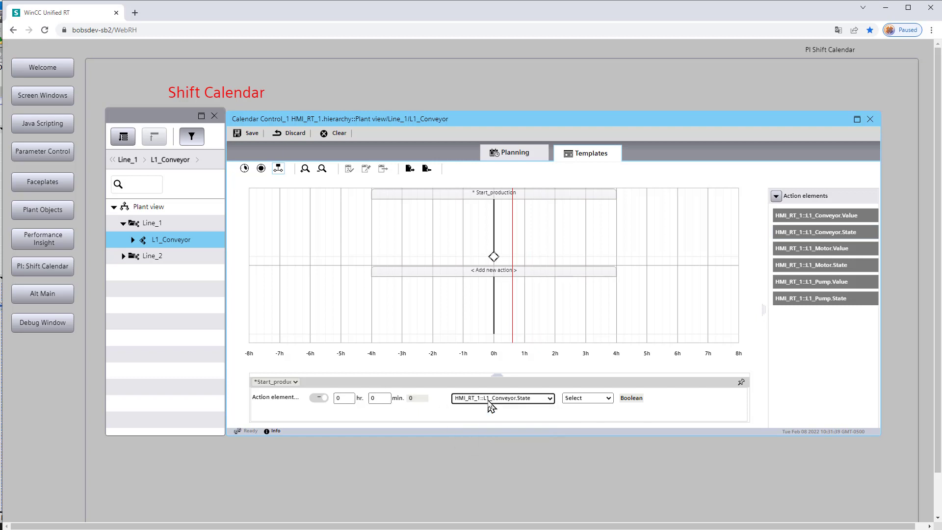
{"action": "left_click", "coordinate": [571, 399]}
{"action": "left_click", "coordinate": [580, 417]}
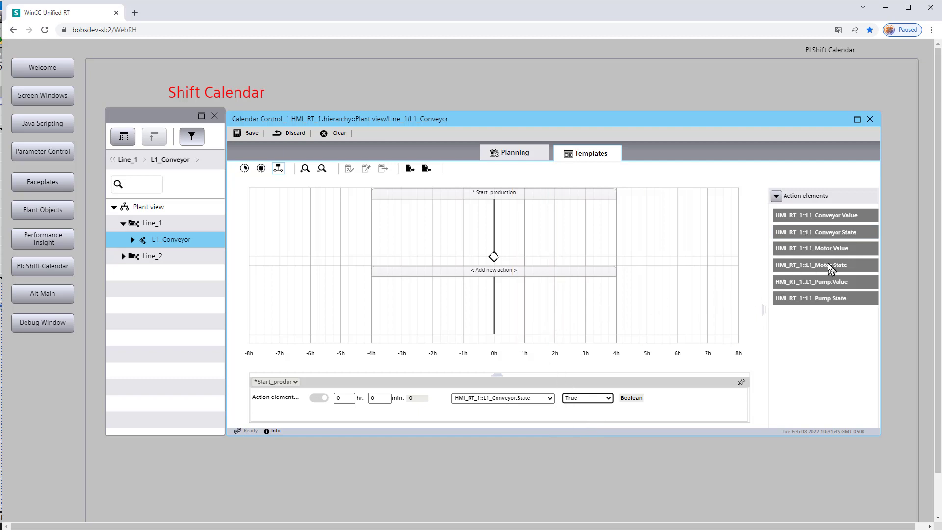
Add L1_Motor.State True at 5 minutes and L1_Pump.State True at 15 minutes, then save.
{"action": "mouse_move", "coordinate": [830, 265]}
{"action": "left_mouse_down"}
{"action": "mouse_move", "coordinate": [568, 289]}
{"action": "mouse_move", "coordinate": [496, 270]}
{"action": "mouse_move", "coordinate": [506, 256]}
{"action": "left_mouse_up"}
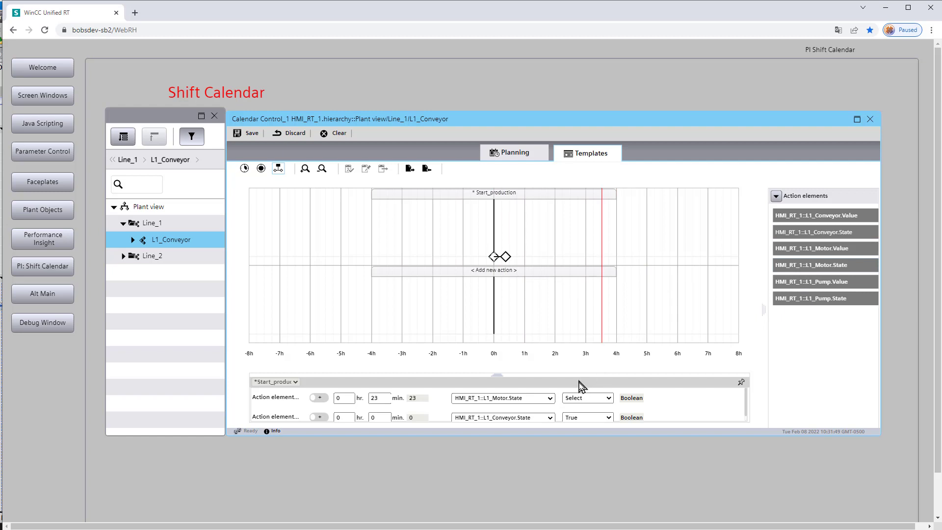
{"action": "double_click", "coordinate": [374, 399]}
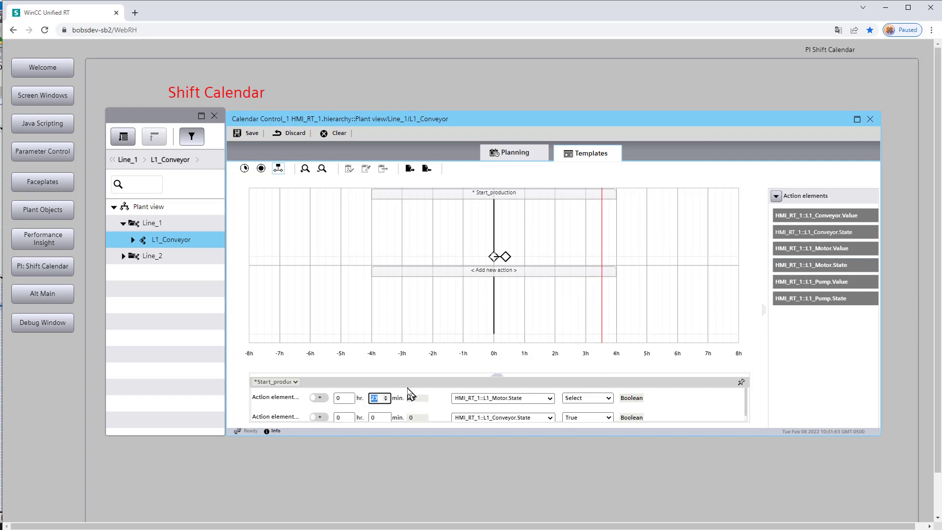
{"action": "type", "text": "5"}
{"action": "left_click", "coordinate": [608, 398]}
{"action": "left_click", "coordinate": [596, 417]}
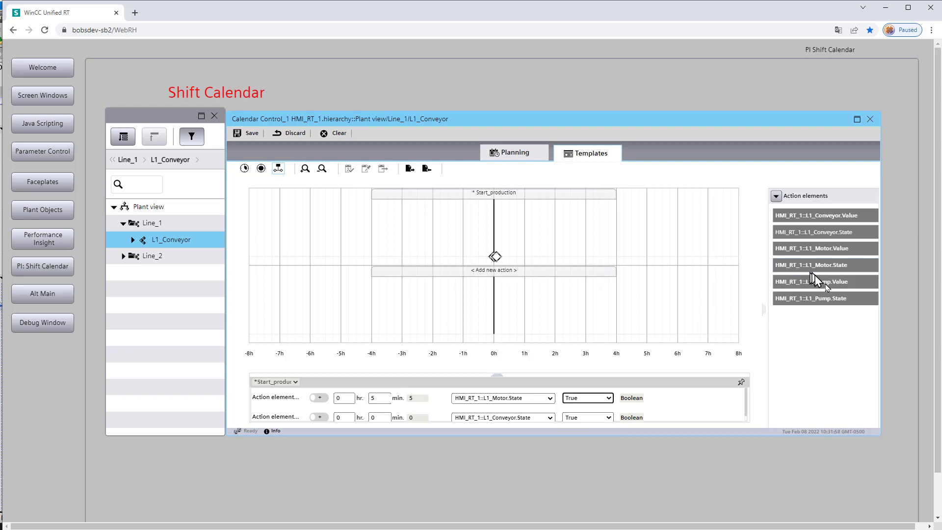
{"action": "left_click_drag", "start_coordinate": [834, 298], "coordinate": [499, 257]}
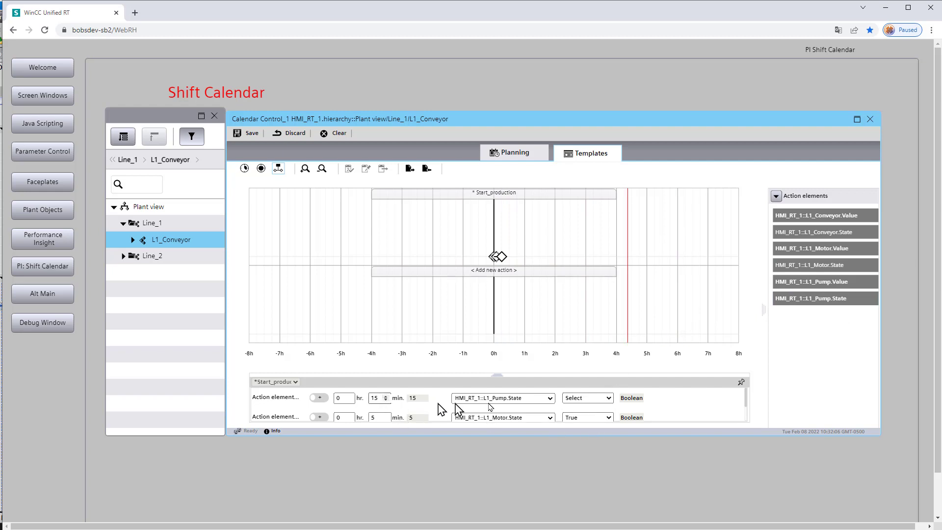
{"action": "left_click", "coordinate": [607, 398]}
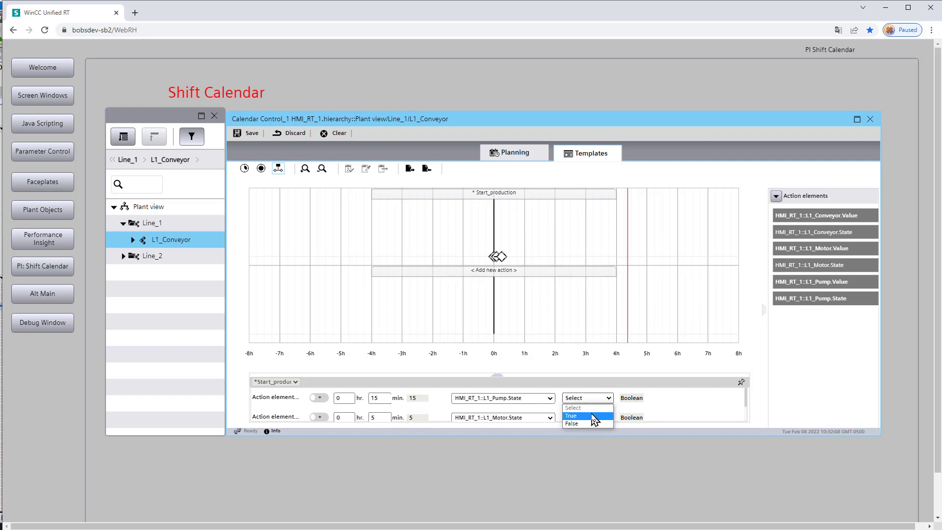
{"action": "left_click", "coordinate": [595, 416]}
{"action": "left_click", "coordinate": [248, 134]}
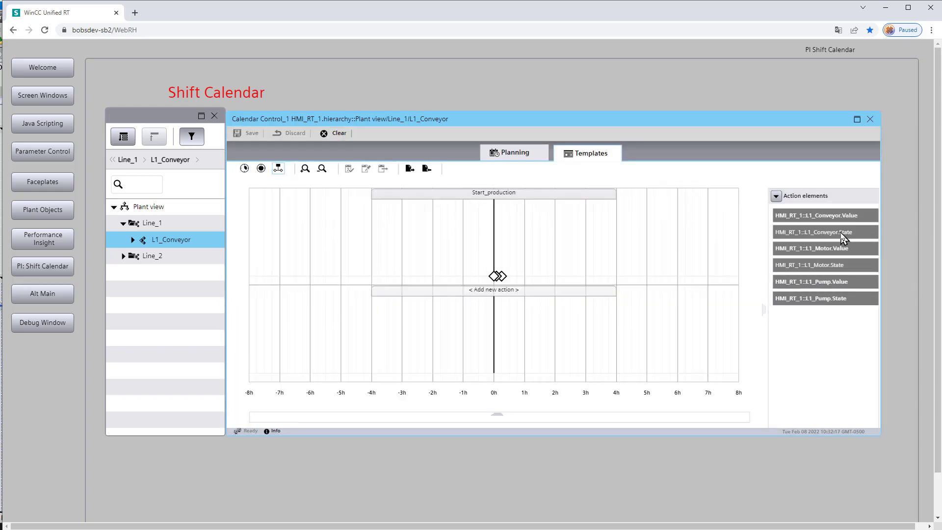
Create an end_production action (display name 'end production') with L1_Conveyor.State False at 0 minutes.
{"action": "left_click_drag", "start_coordinate": [843, 237], "coordinate": [499, 326]}
{"action": "type", "text": "end_pr"}
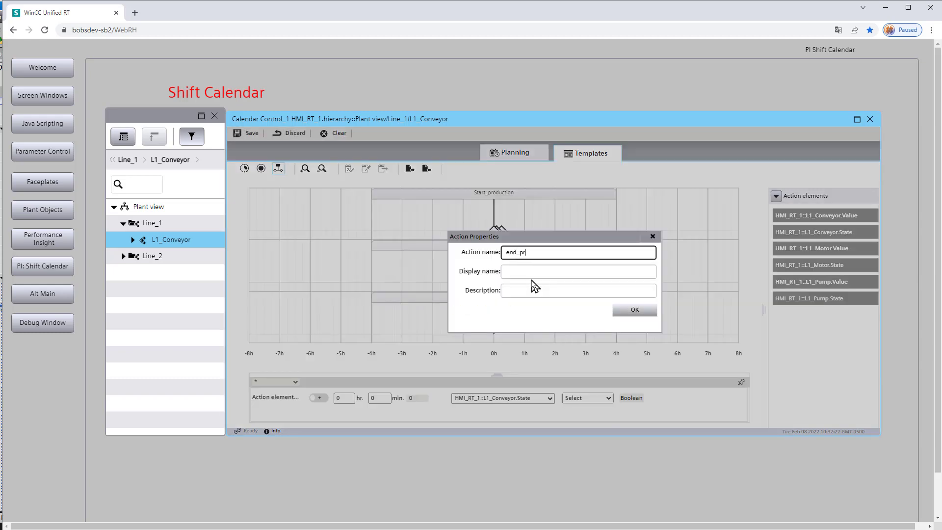
{"action": "type", "text": "oduction"}
{"action": "key", "text": "Tab"}
{"action": "type", "text": "end pr"}
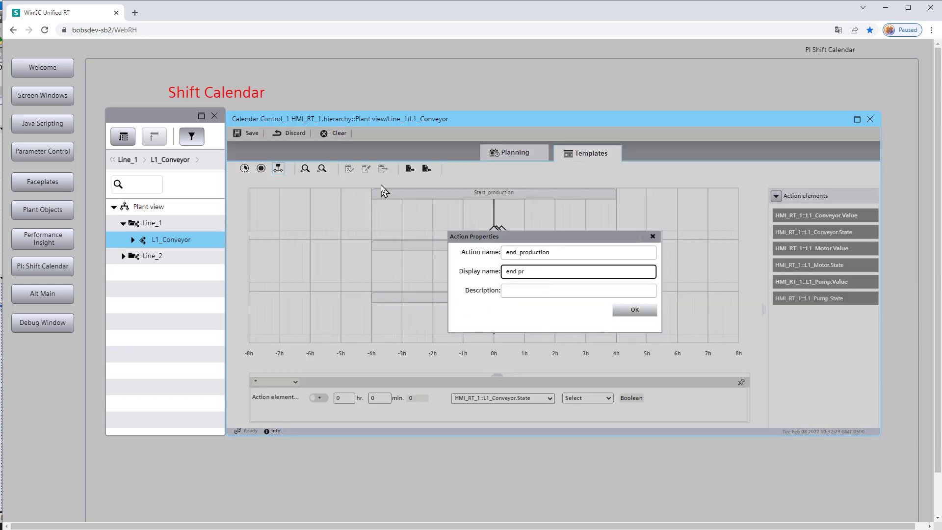
{"action": "type", "text": "oduction"}
{"action": "left_click", "coordinate": [624, 313]}
{"action": "left_click", "coordinate": [578, 398]}
{"action": "left_click", "coordinate": [579, 424]}
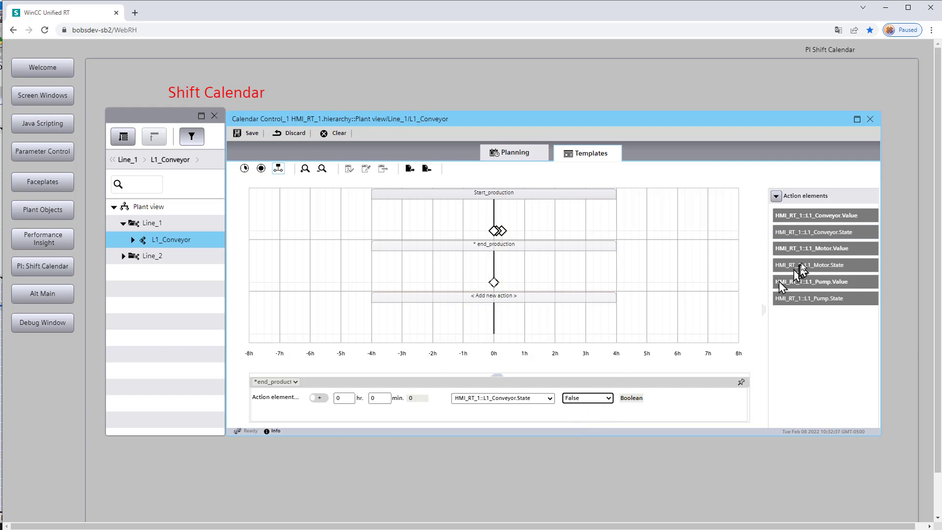
Add L1_Motor.State False at 5 minutes and L1_Pump.State False at 10 minutes, then save.
{"action": "left_click_drag", "start_coordinate": [830, 266], "coordinate": [498, 285]}
{"action": "double_click", "coordinate": [375, 398]}
{"action": "type", "text": "5"}
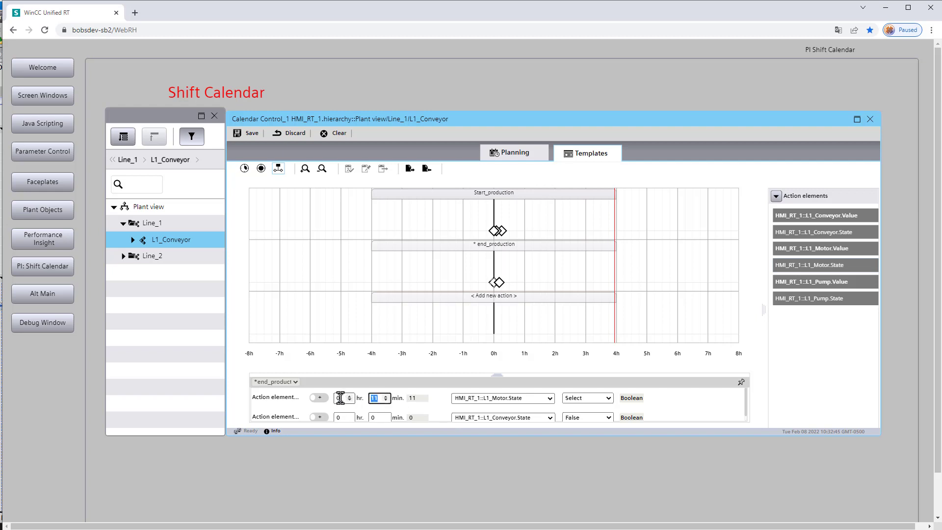
{"action": "left_click", "coordinate": [589, 399]}
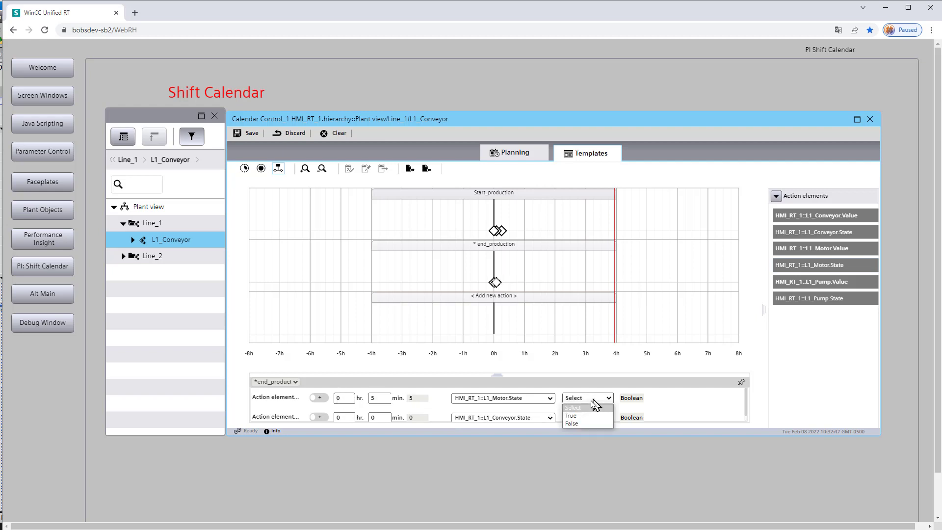
{"action": "left_click", "coordinate": [583, 423]}
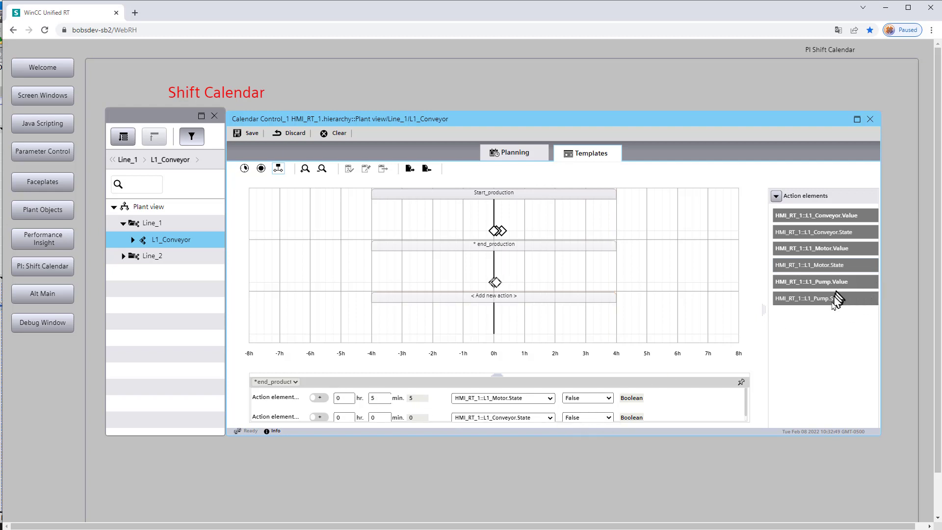
{"action": "left_click_drag", "start_coordinate": [836, 301], "coordinate": [501, 289]}
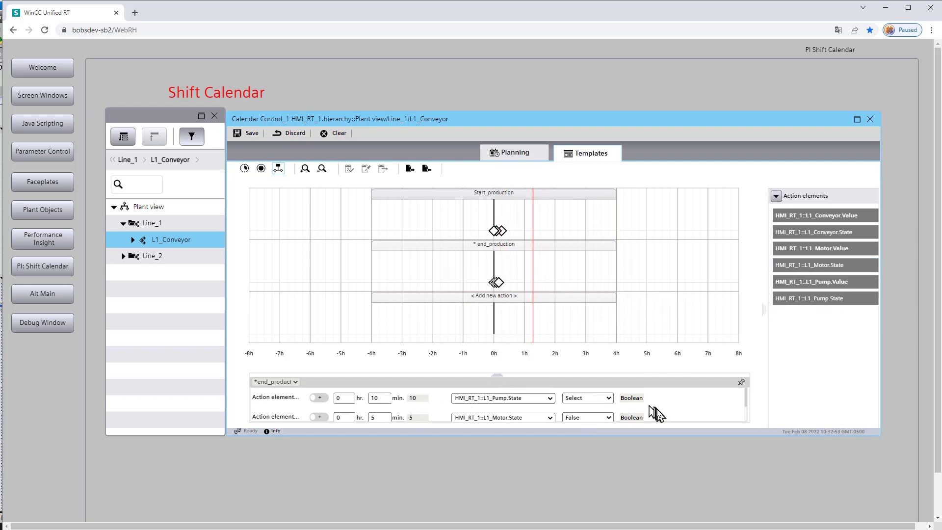
{"action": "left_click", "coordinate": [608, 398]}
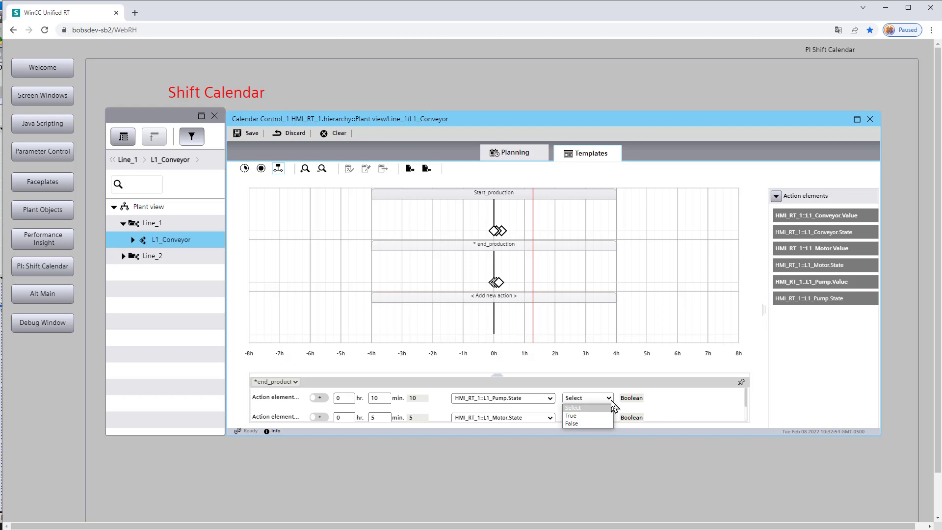
{"action": "left_click", "coordinate": [592, 423]}
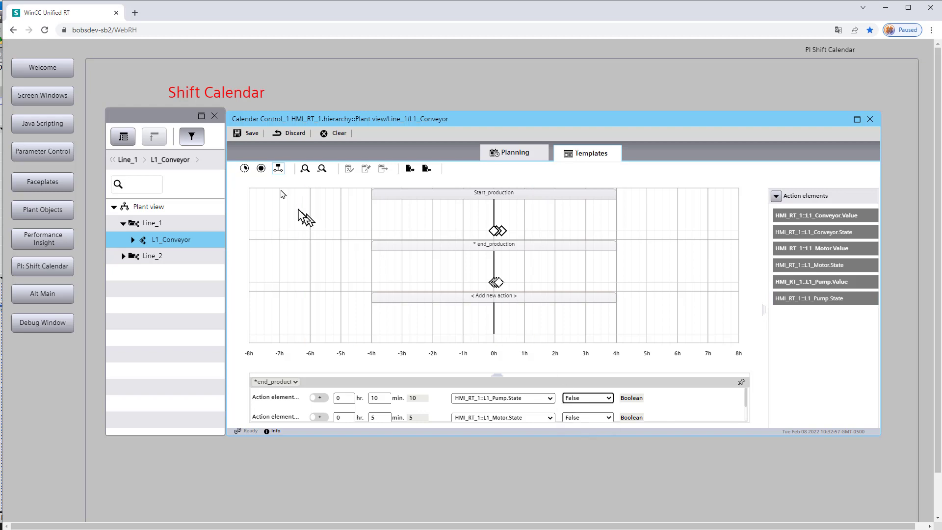
{"action": "left_click", "coordinate": [252, 136]}
Return to the shift templates and scroll to confirm the start and end production actions are listed.
{"action": "left_click", "coordinate": [262, 169]}
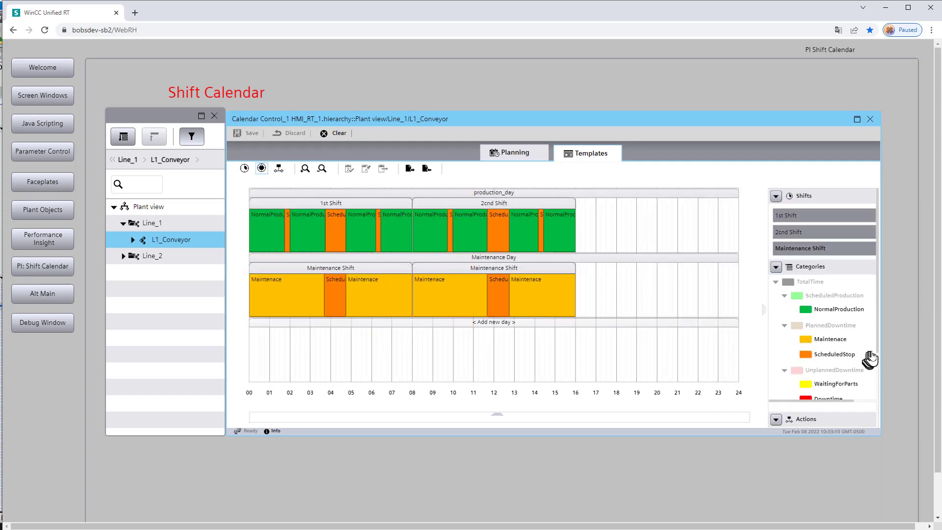
{"action": "scroll", "coordinate": [879, 354], "scroll_direction": "down", "scroll_amount": 3}
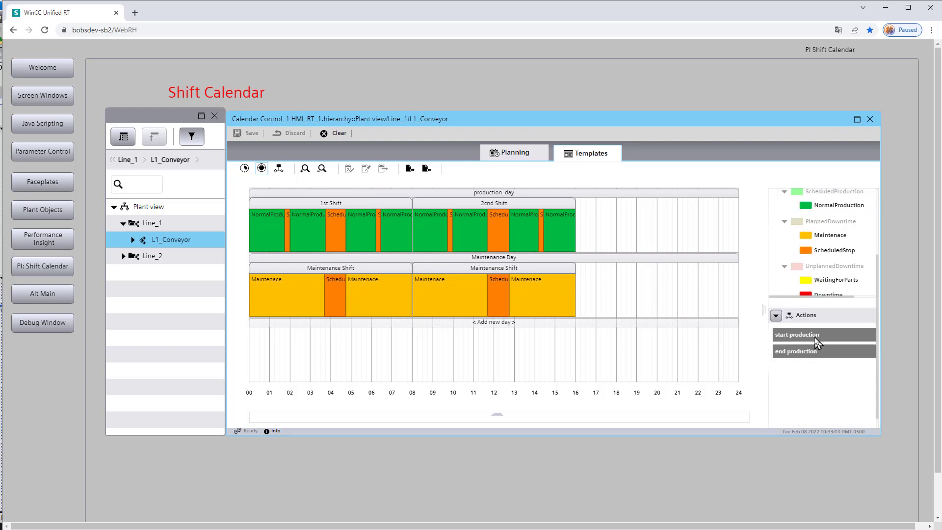